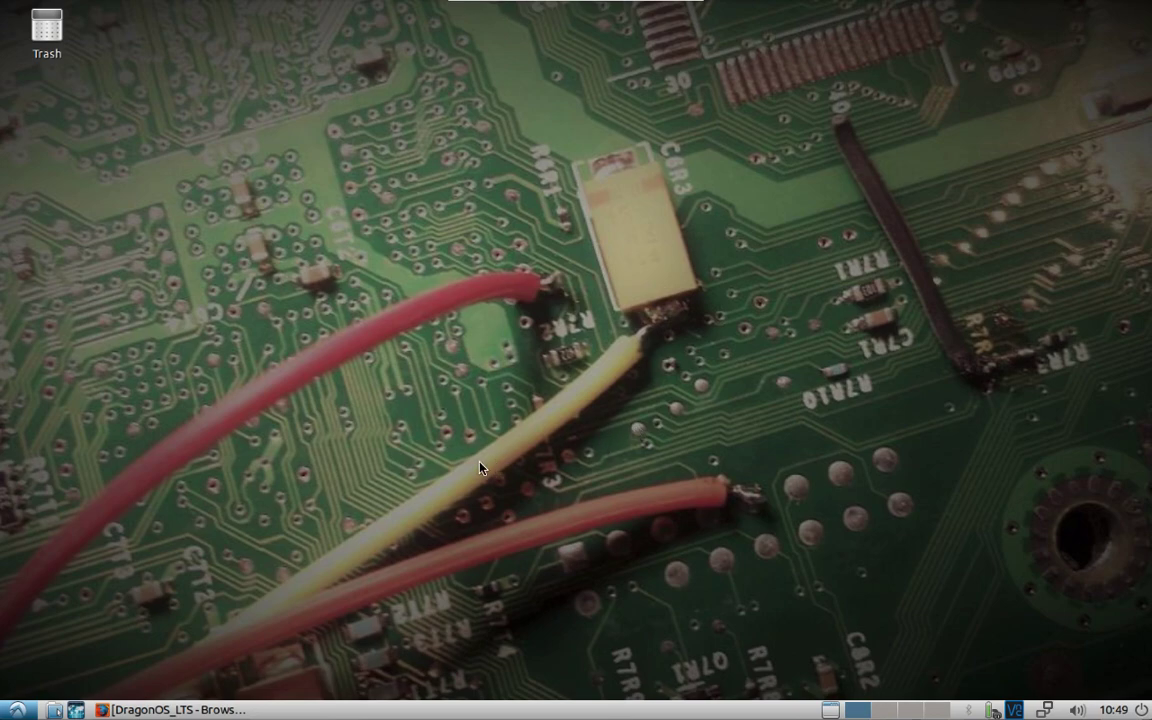
# Review the DragonOS_LTS files page on SourceForge in Firefox, and minimize the browser
pyautogui.click(170, 710)
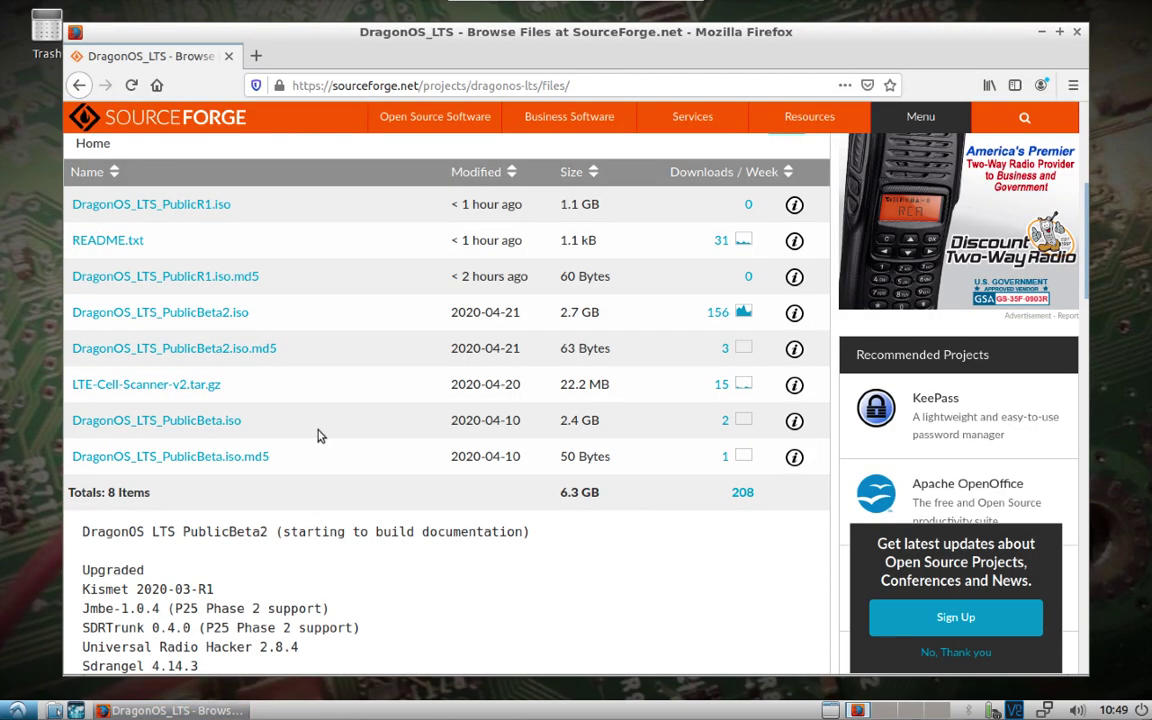
pyautogui.click(124, 388)
pyautogui.click(1043, 33)
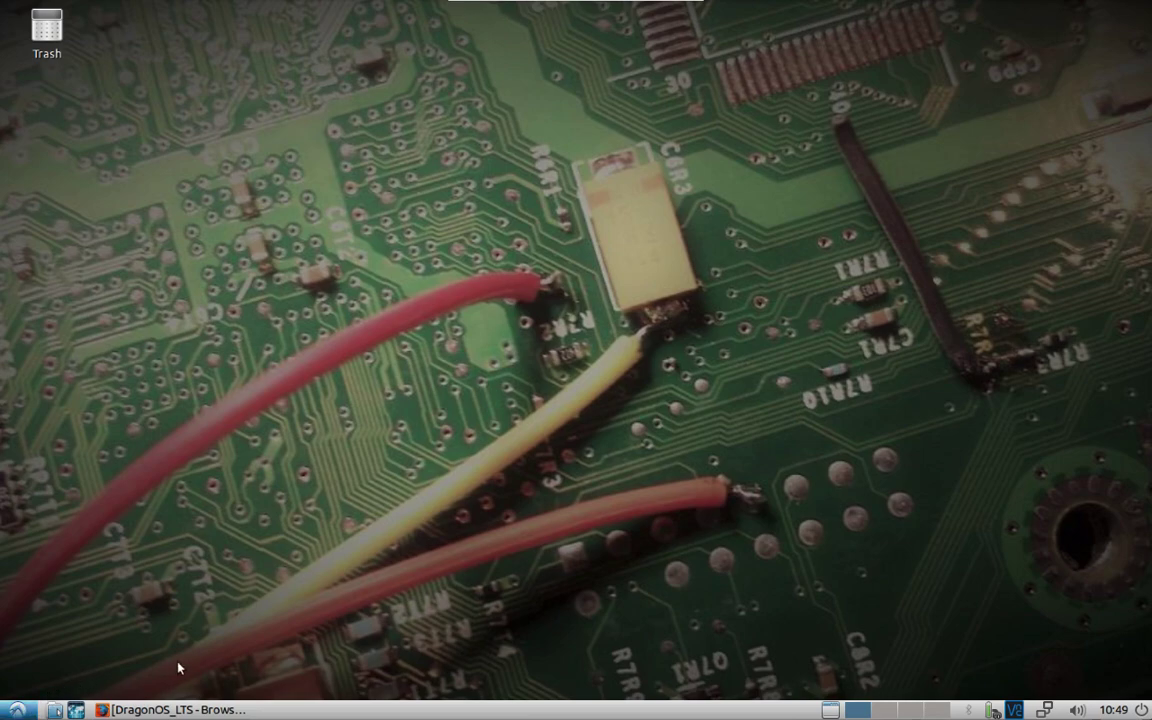
# Open a terminal, change to /usr/src/openwebrx/ and list its contents
pyautogui.click(17, 709)
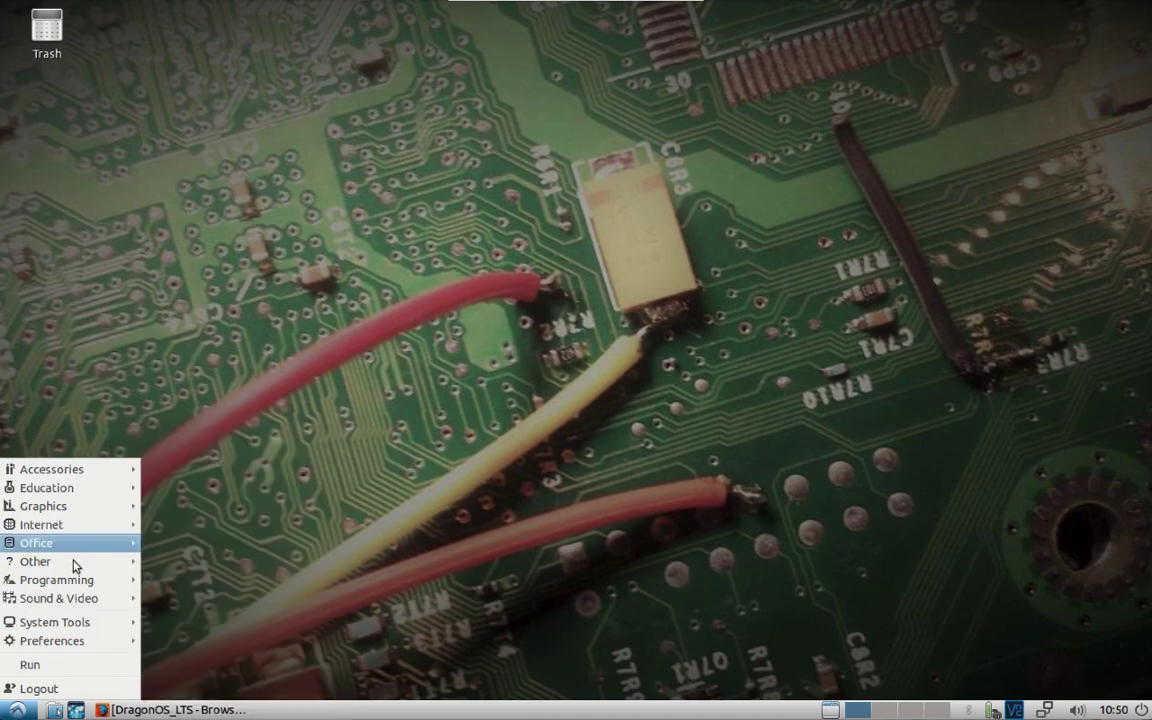
pyautogui.moveTo(70, 626)
pyautogui.click(220, 510)
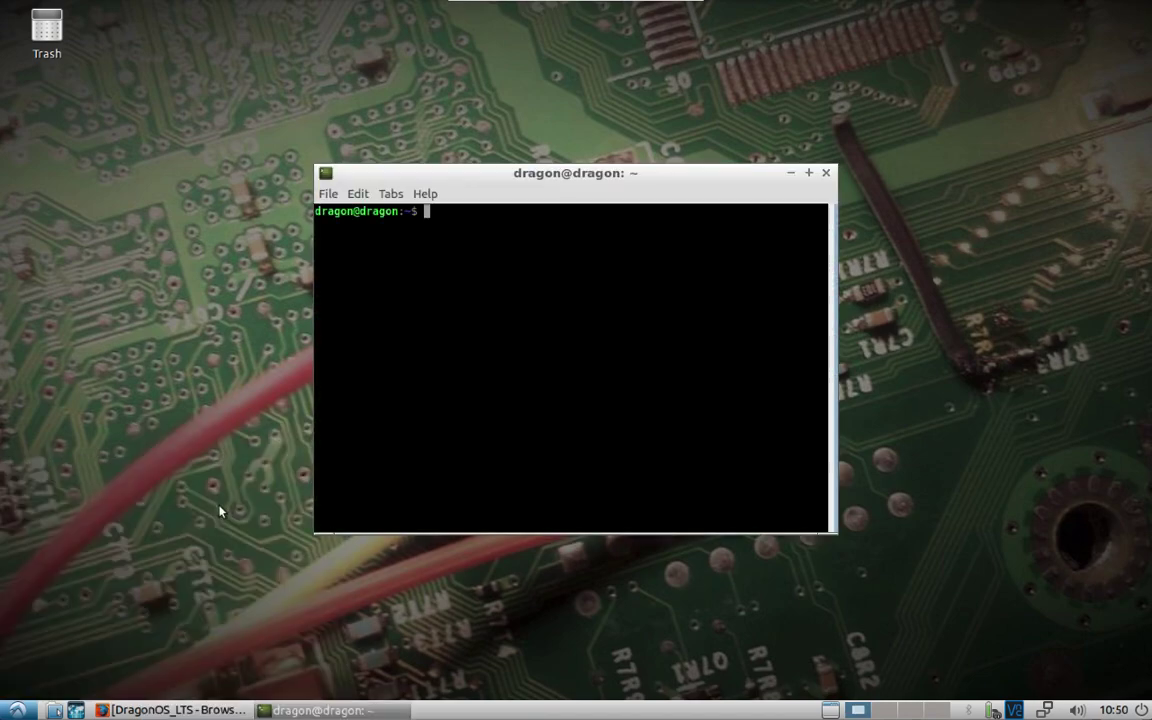
pyautogui.write('cd /usr/src/op')
pyautogui.press('Tab')
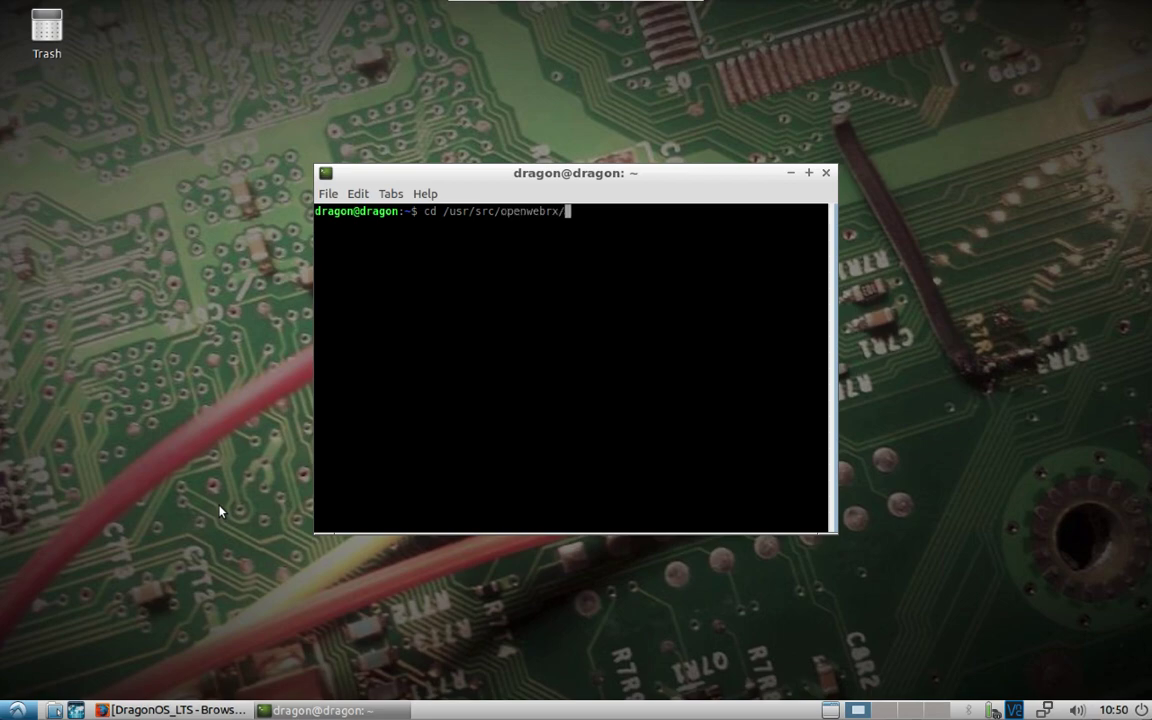
pyautogui.press('Return')
pyautogui.write('ls')
pyautogui.press('Return')
# Run ./openwebrx.py with sudo, entering the account password
pyautogui.write('sudo ./op')
pyautogui.press('Tab')
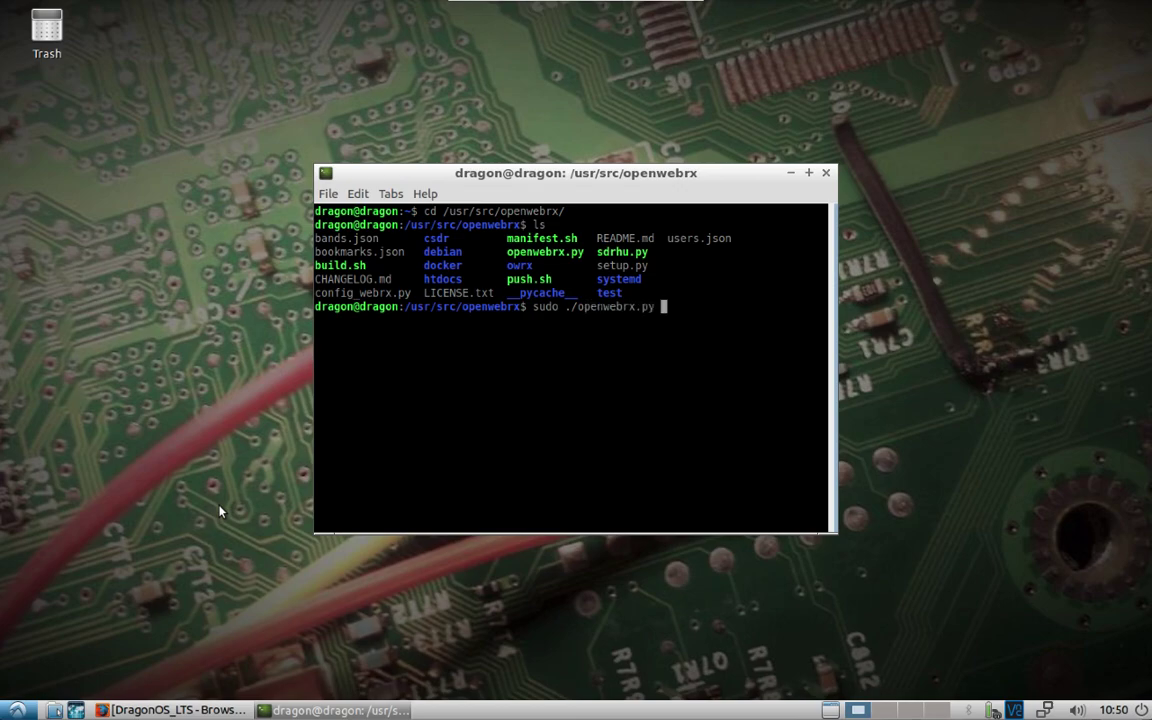
pyautogui.press('Return')
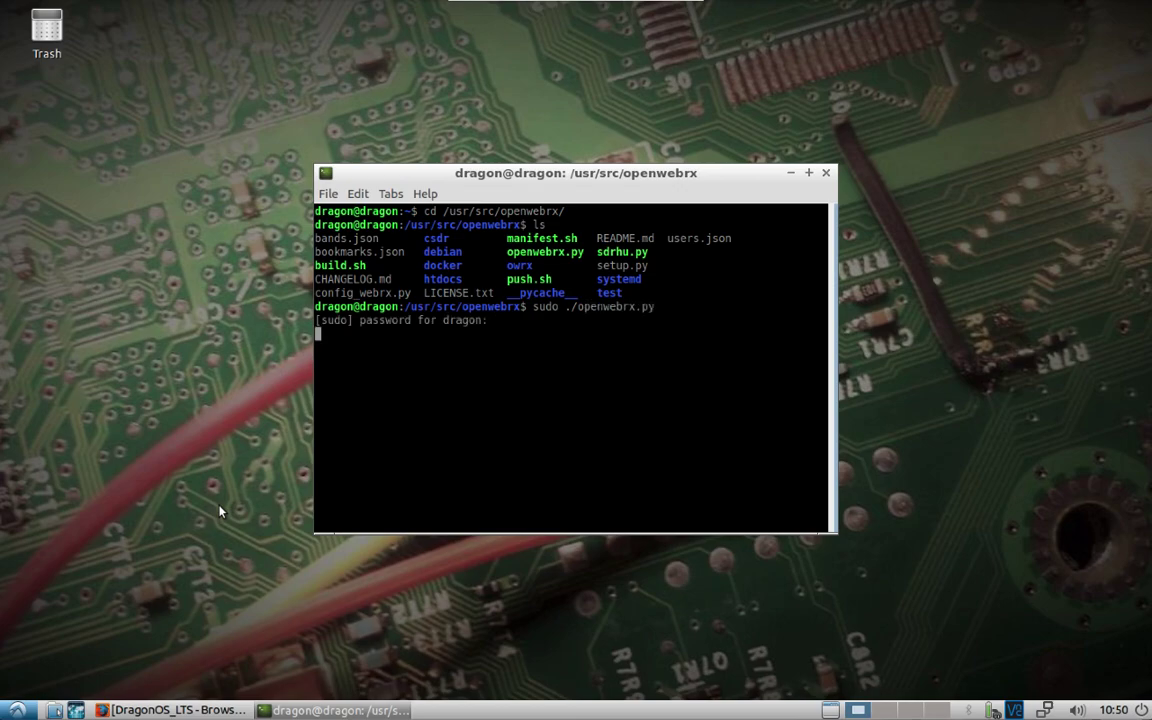
pyautogui.press('Return')
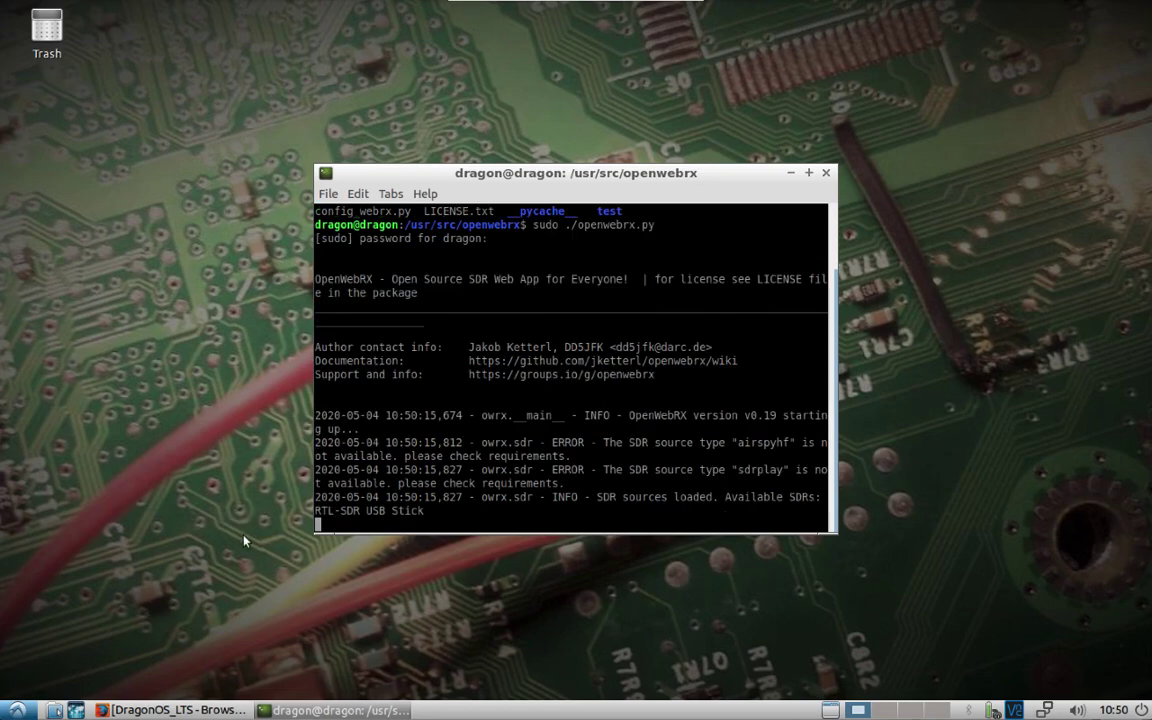
# Load the OpenWebRX page at localhost:8073 in a new Firefox tab and start the receiver
pyautogui.click(170, 710)
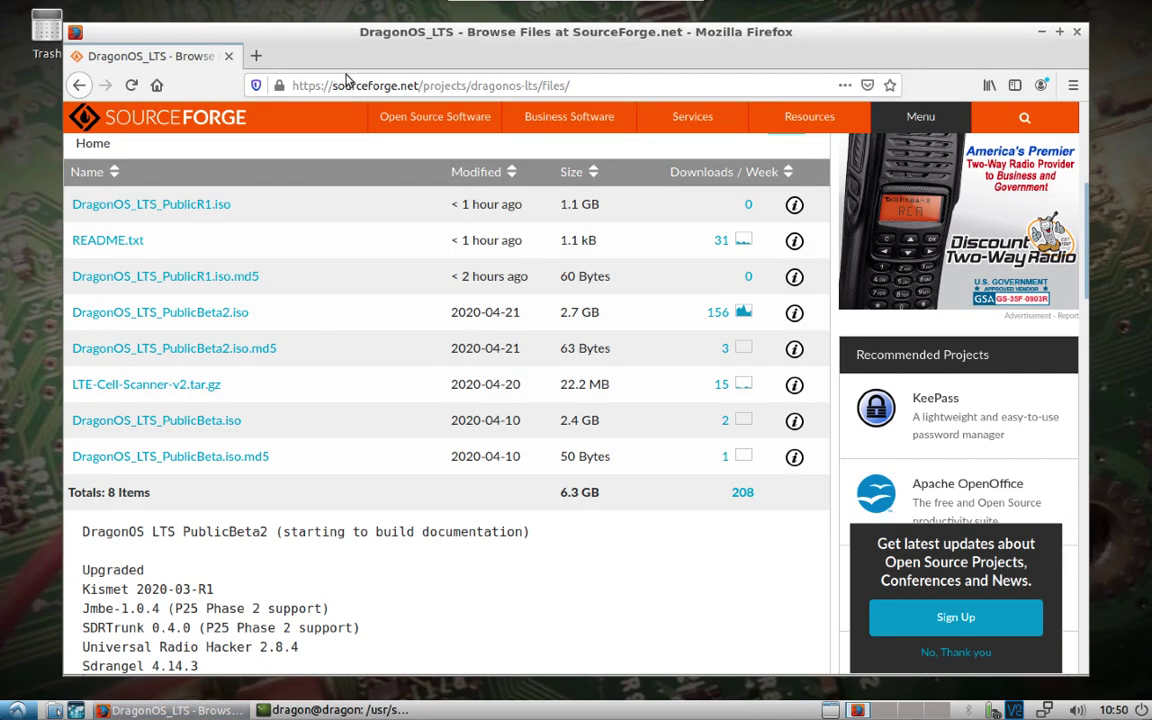
pyautogui.click(255, 56)
pyautogui.click(296, 86)
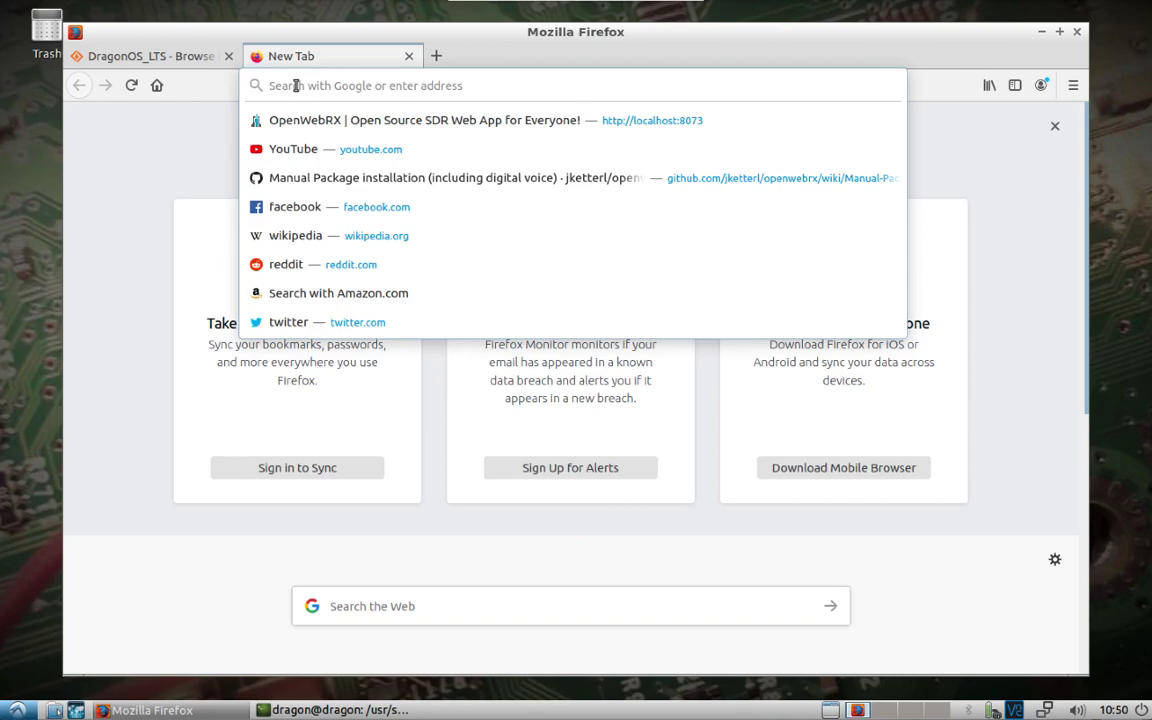
pyautogui.write('open')
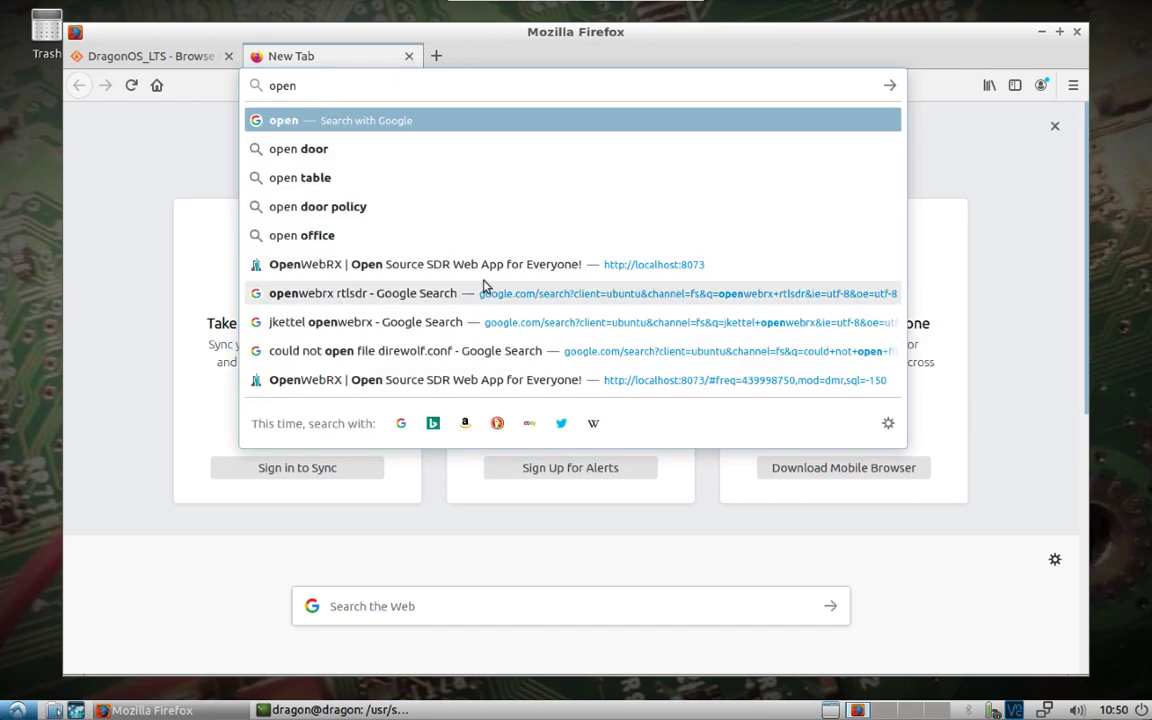
pyautogui.click(481, 266)
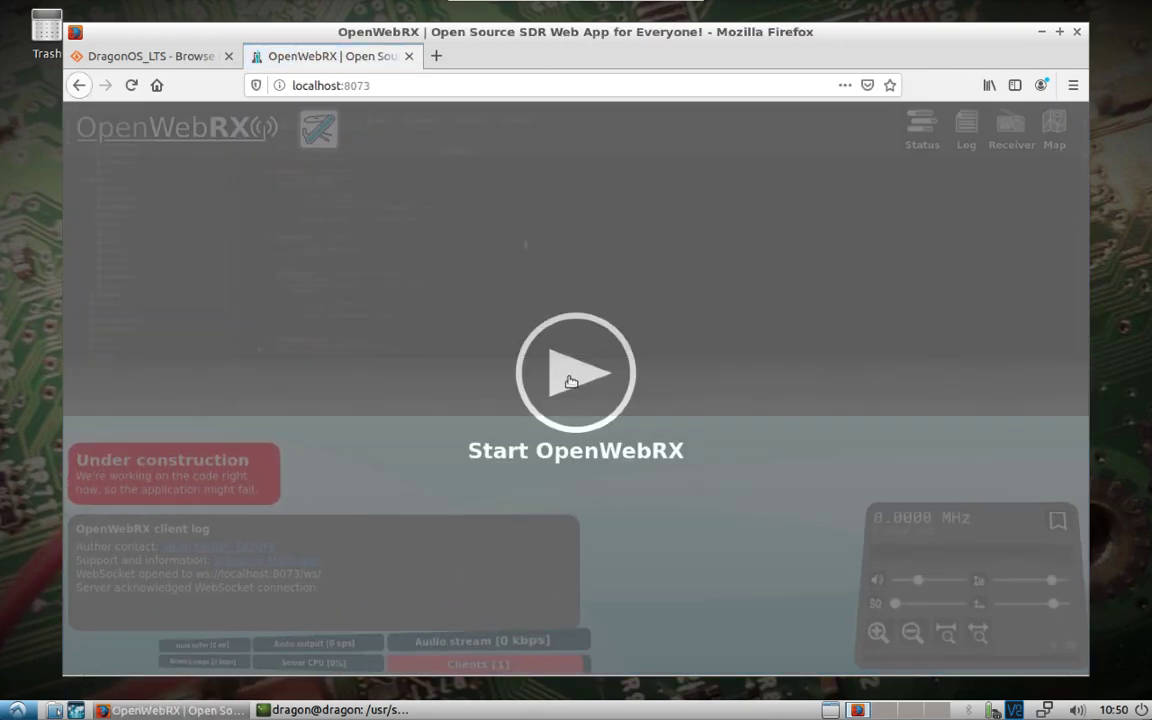
pyautogui.click(570, 378)
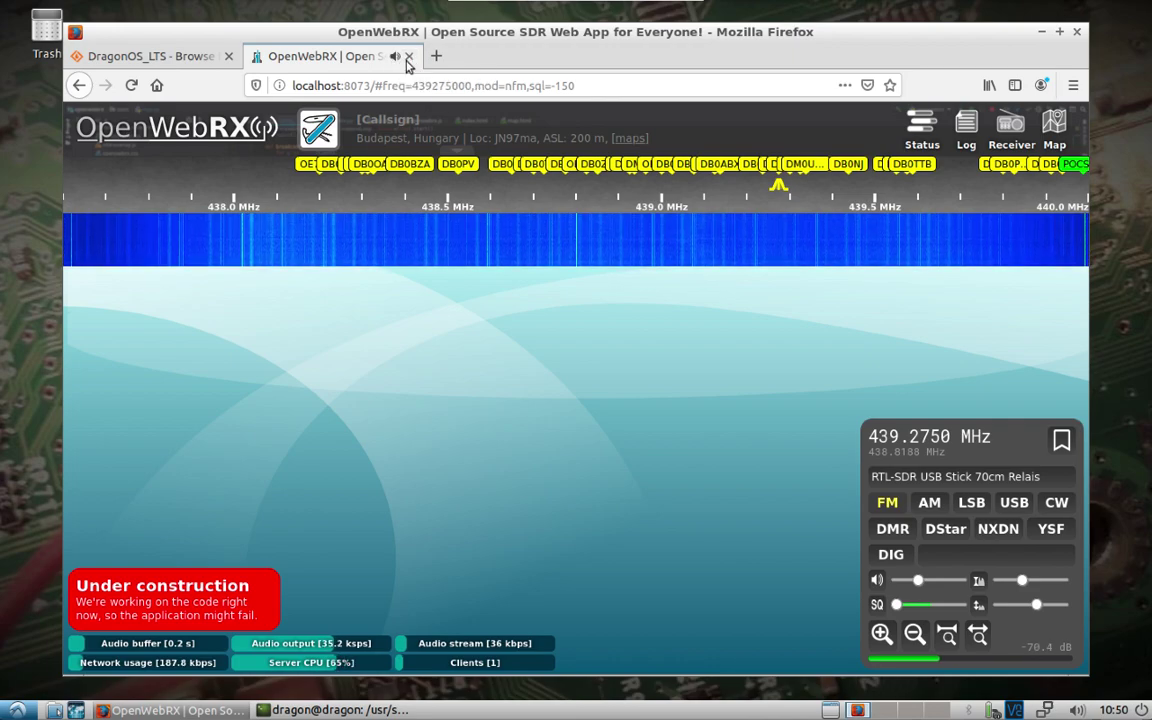
# Close the OpenWebRX tab, minimize Firefox and stop the OpenWebRX server in the terminal
pyautogui.click(408, 60)
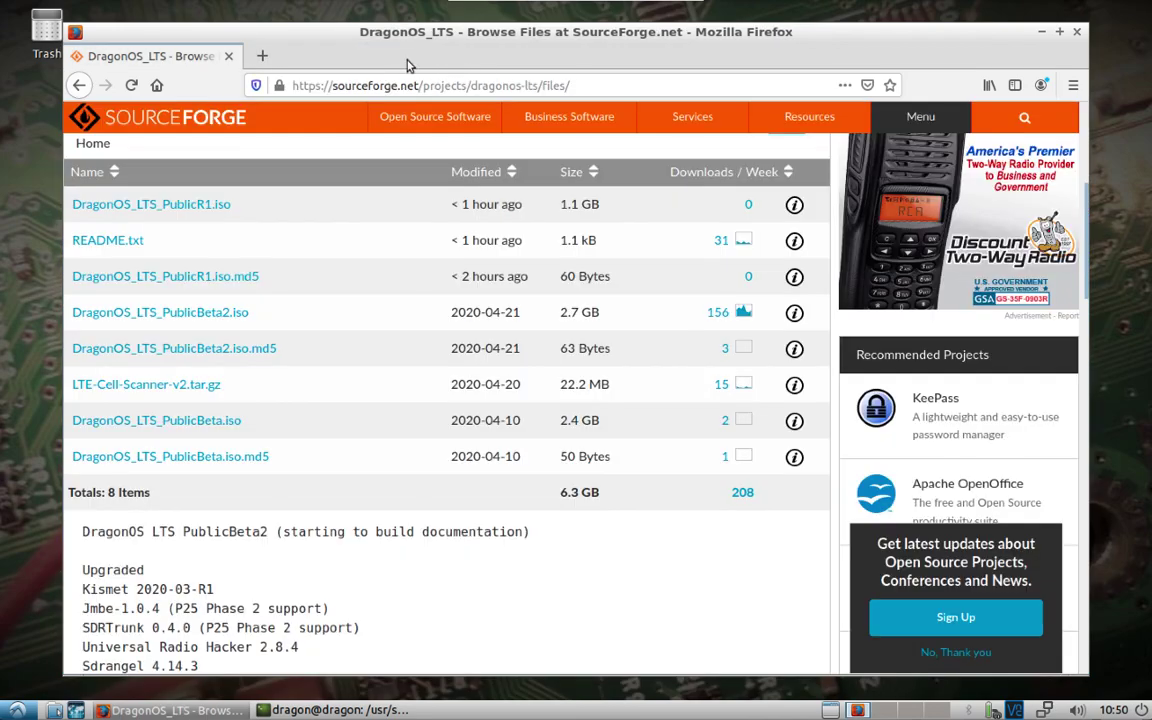
pyautogui.click(1041, 31)
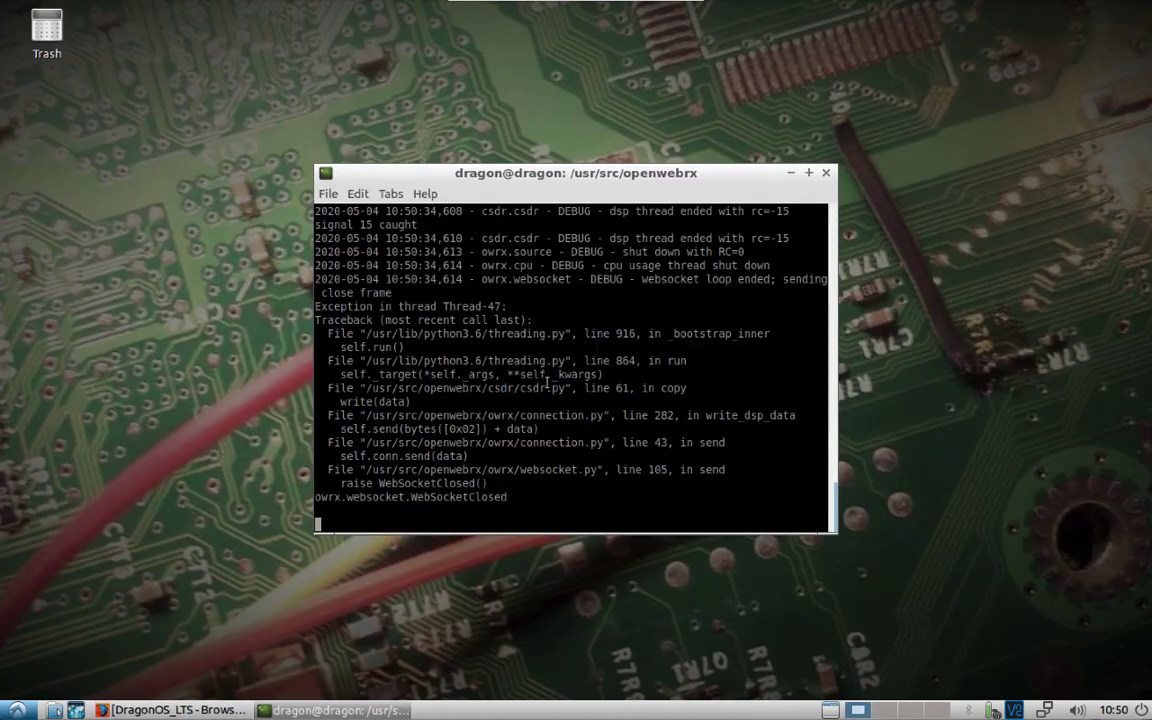
pyautogui.hotkey('ctrl', 'c')
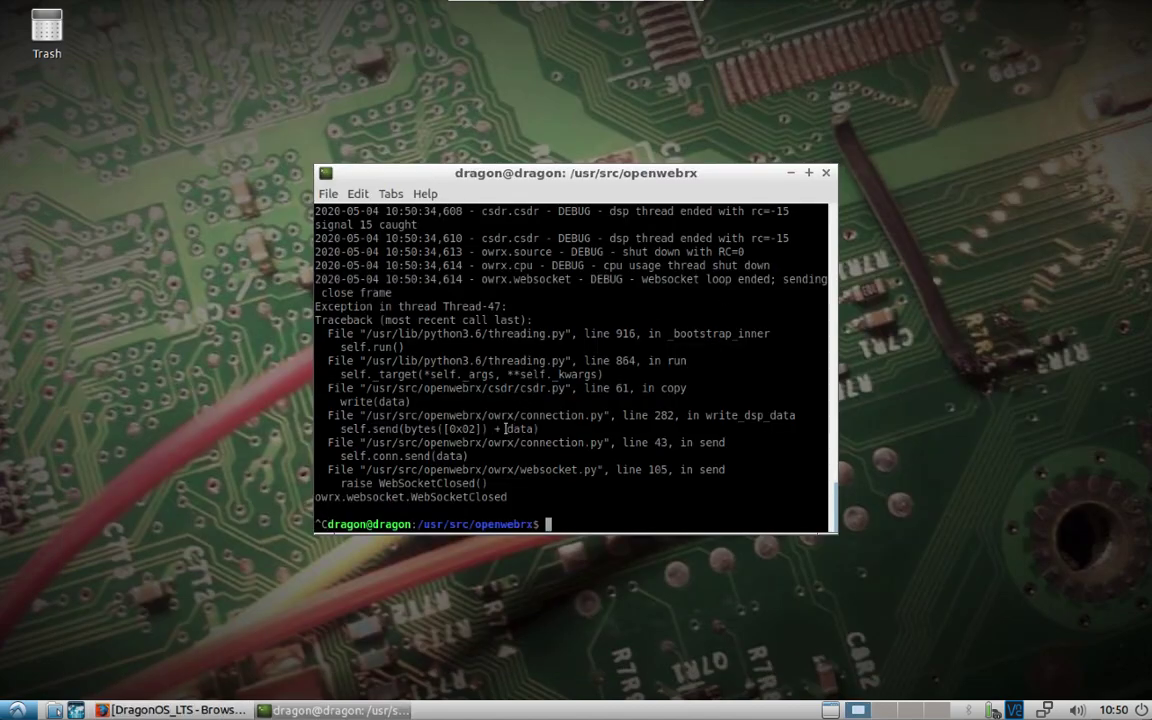
# Change to the /usr/src/spyserver/ directory and list its contents
pyautogui.write('cd ..')
pyautogui.press('Return')
pyautogui.write('sud')
pyautogui.press('BackSpace')
pyautogui.press('BackSpace')
pyautogui.press('BackSpace')
pyautogui.write('cd spy')
pyautogui.press('Tab')
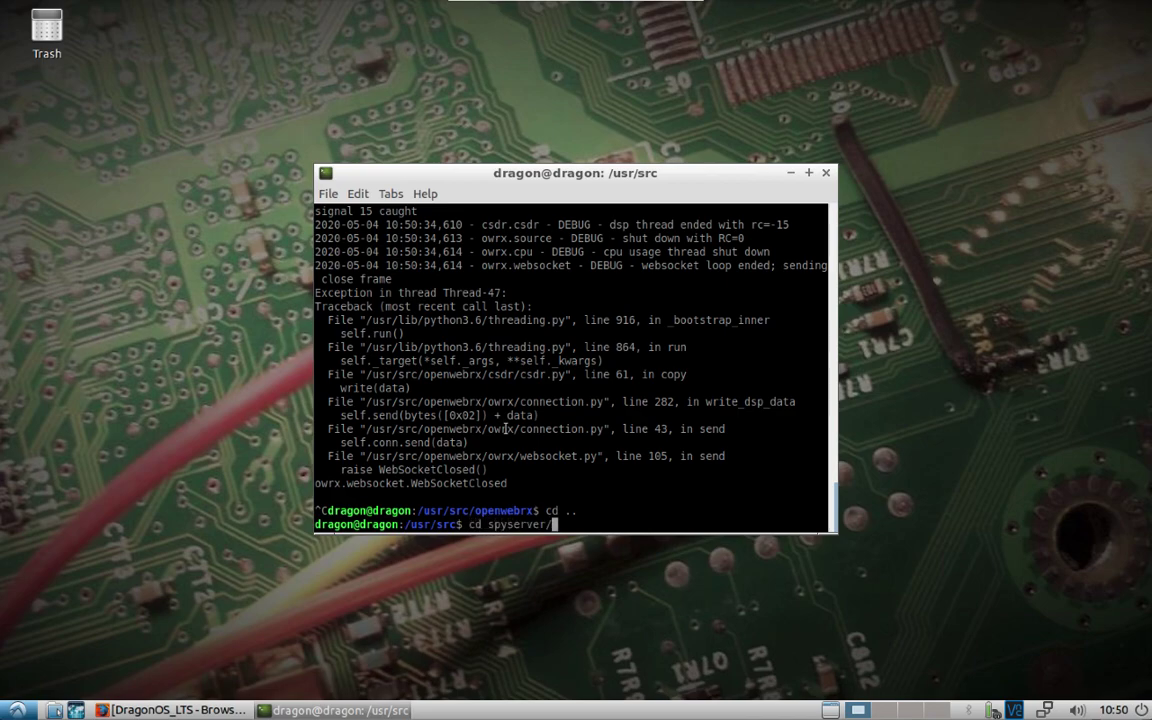
pyautogui.press('Return')
pyautogui.write('ls')
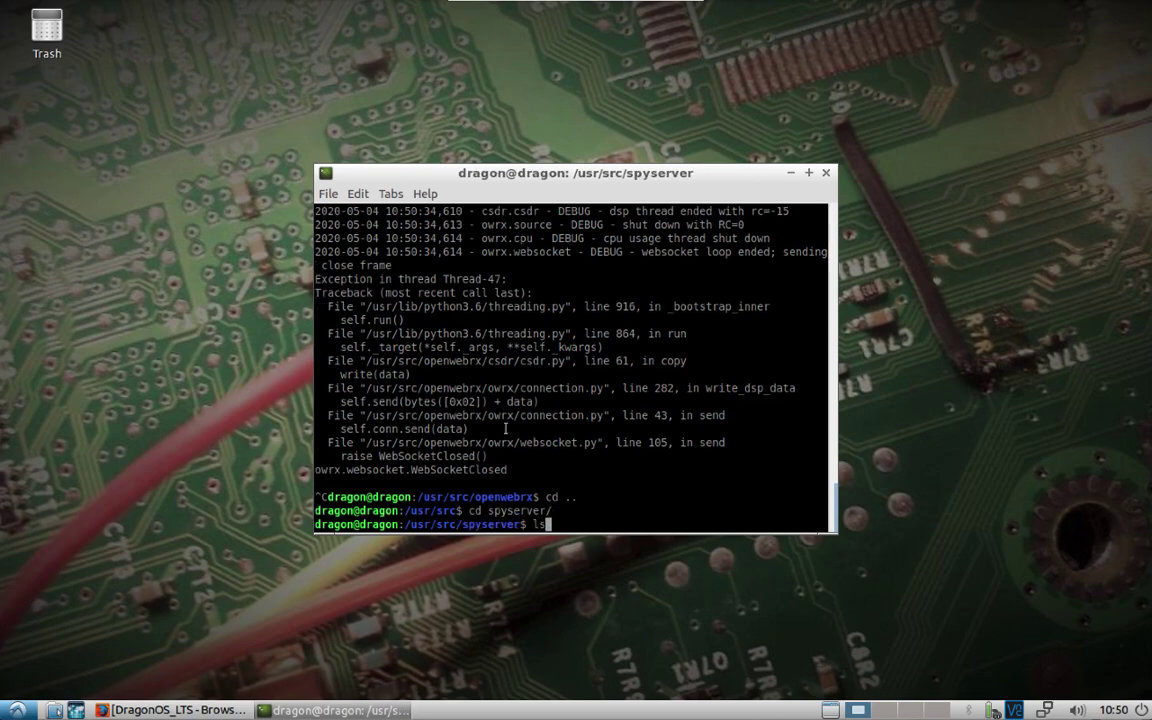
pyautogui.press('Return')
# Print spyserver.config in the terminal and examine its bind host and port settings
pyautogui.write('cat spy')
pyautogui.press('Tab')
pyautogui.write('.')
pyautogui.press('Tab')
pyautogui.press('Return')
pyautogui.moveTo(831, 517); pyautogui.dragTo(830, 393)
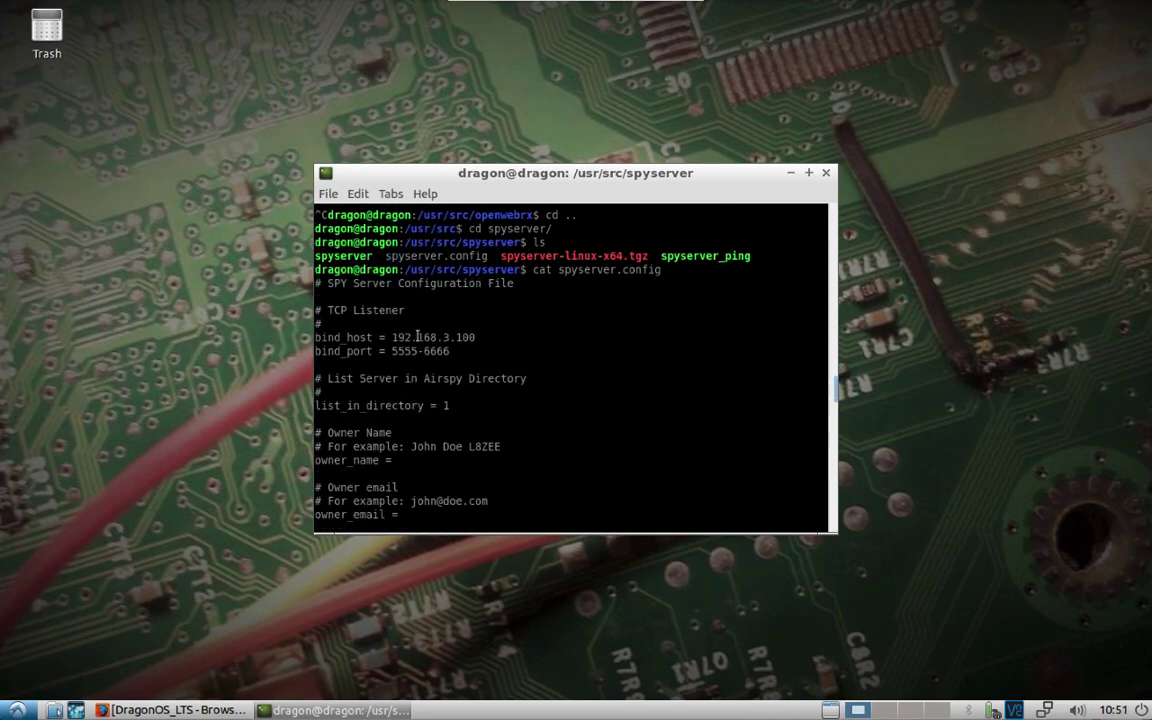
pyautogui.moveTo(835, 388); pyautogui.dragTo(812, 524)
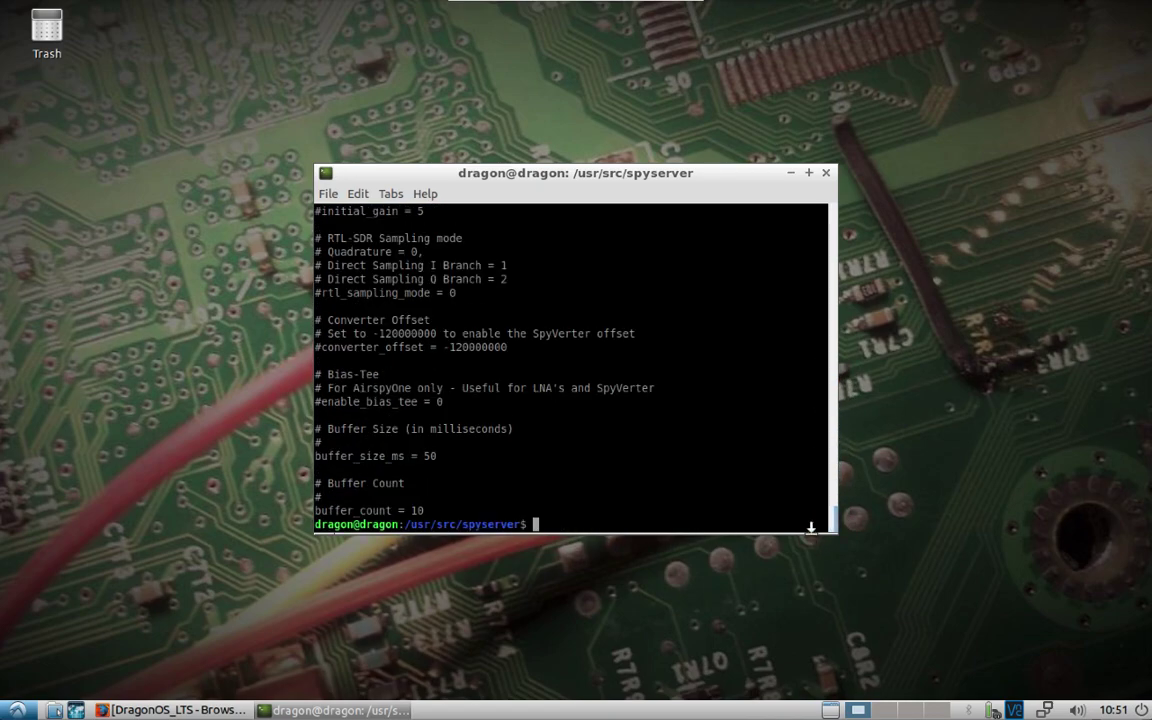
# Run ./spyserver, and connect SDR# in the Windows virtual machine to the Spy Server Network source at port 5555 of 192.168.3.100
pyautogui.write('./spyserver')
pyautogui.press('Return')
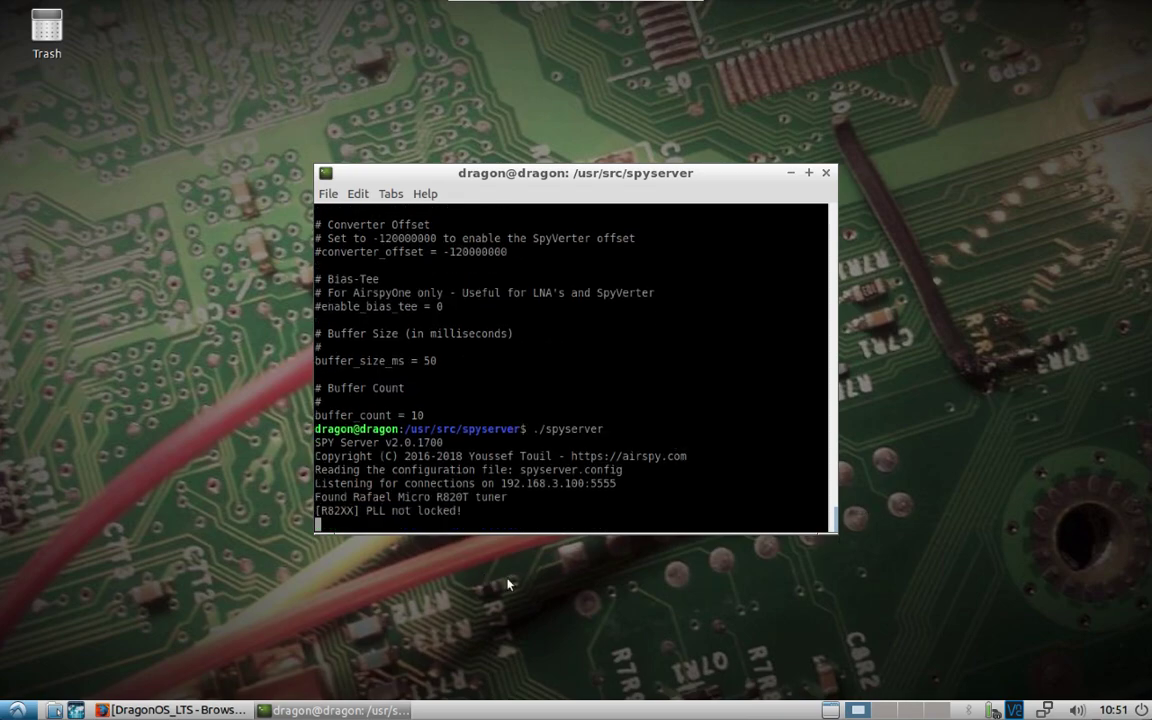
pyautogui.click(858, 710)
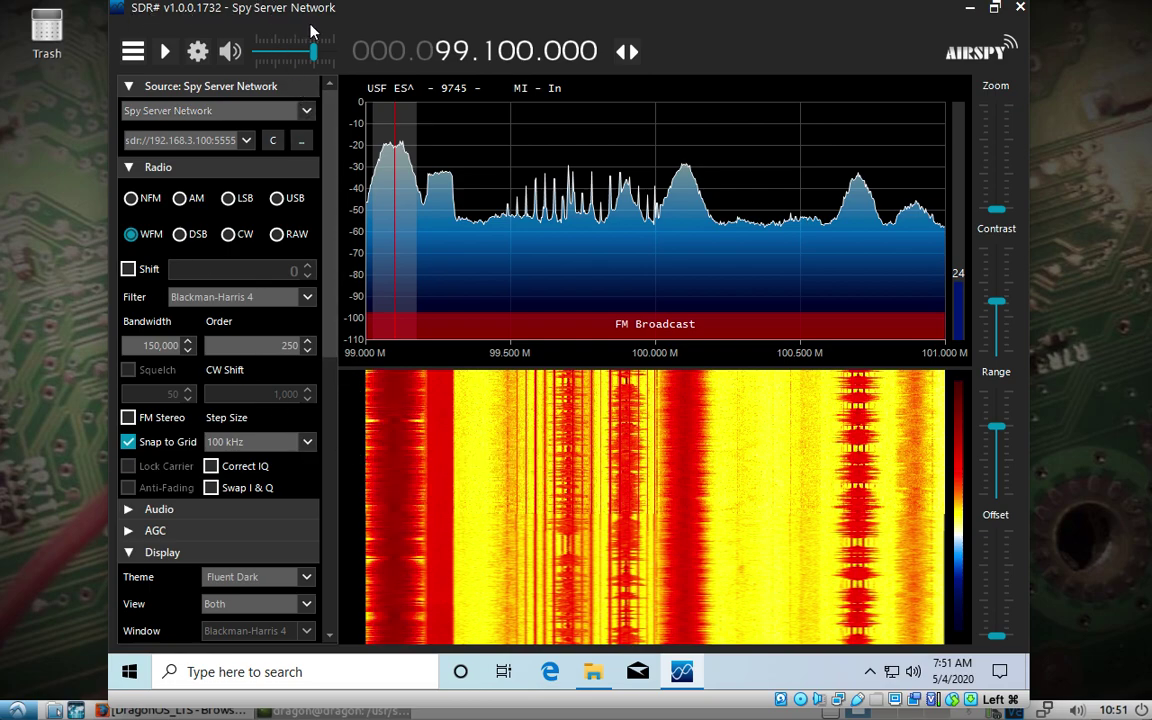
pyautogui.click(593, 673)
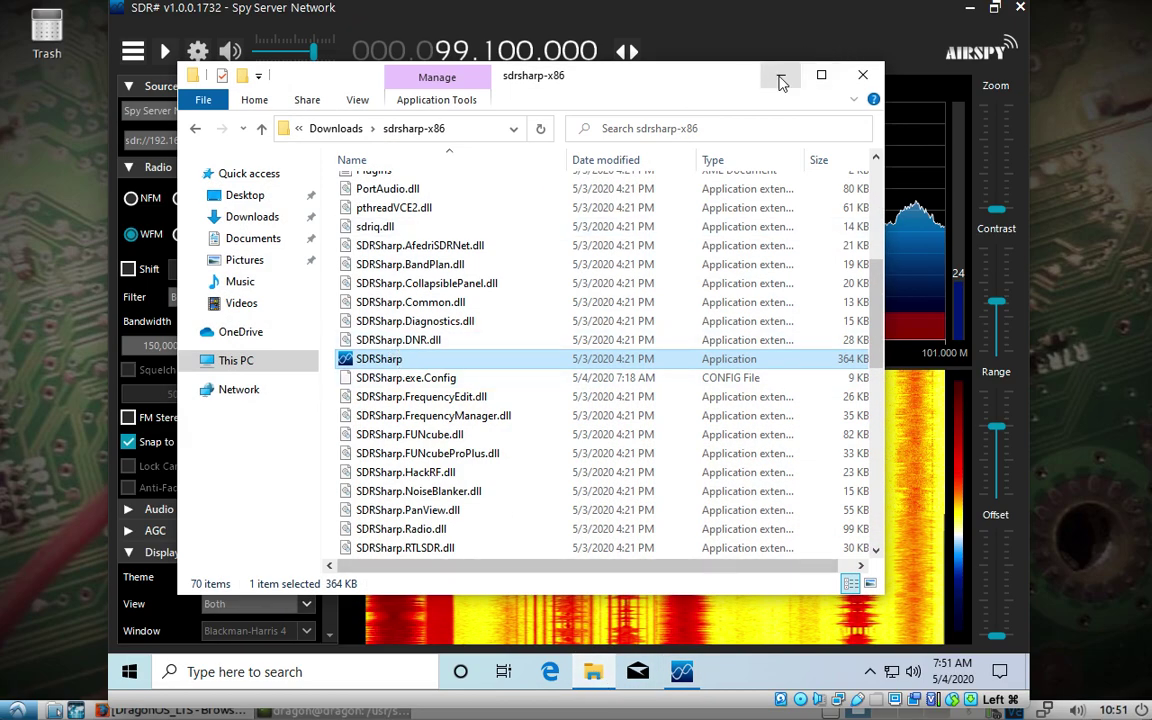
pyautogui.click(781, 75)
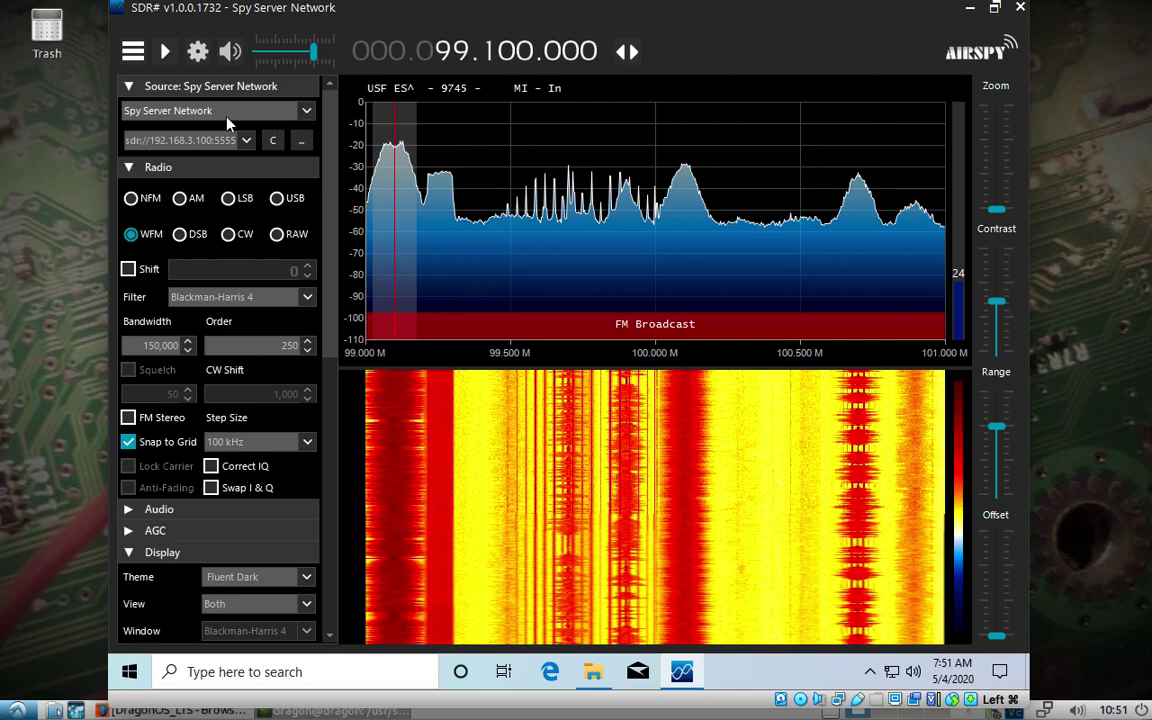
pyautogui.click(272, 141)
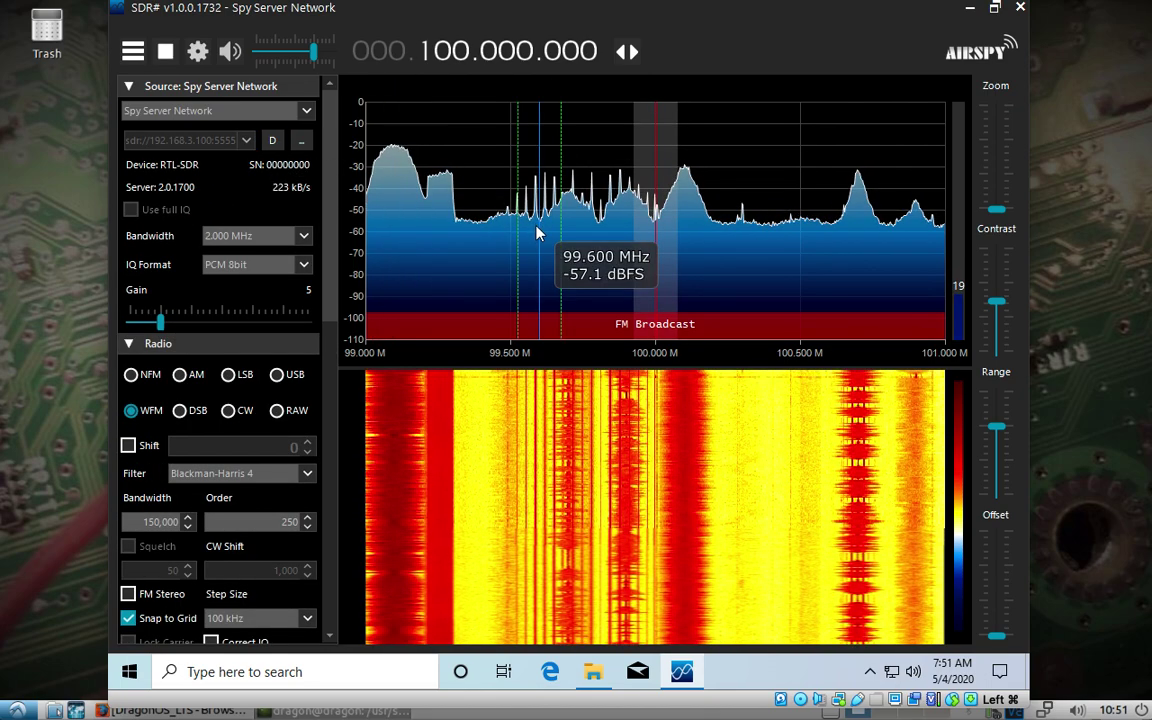
# Tune SDR# to 99.100 MHz and on to 100.700 MHz, and stop reception
pyautogui.click(399, 181)
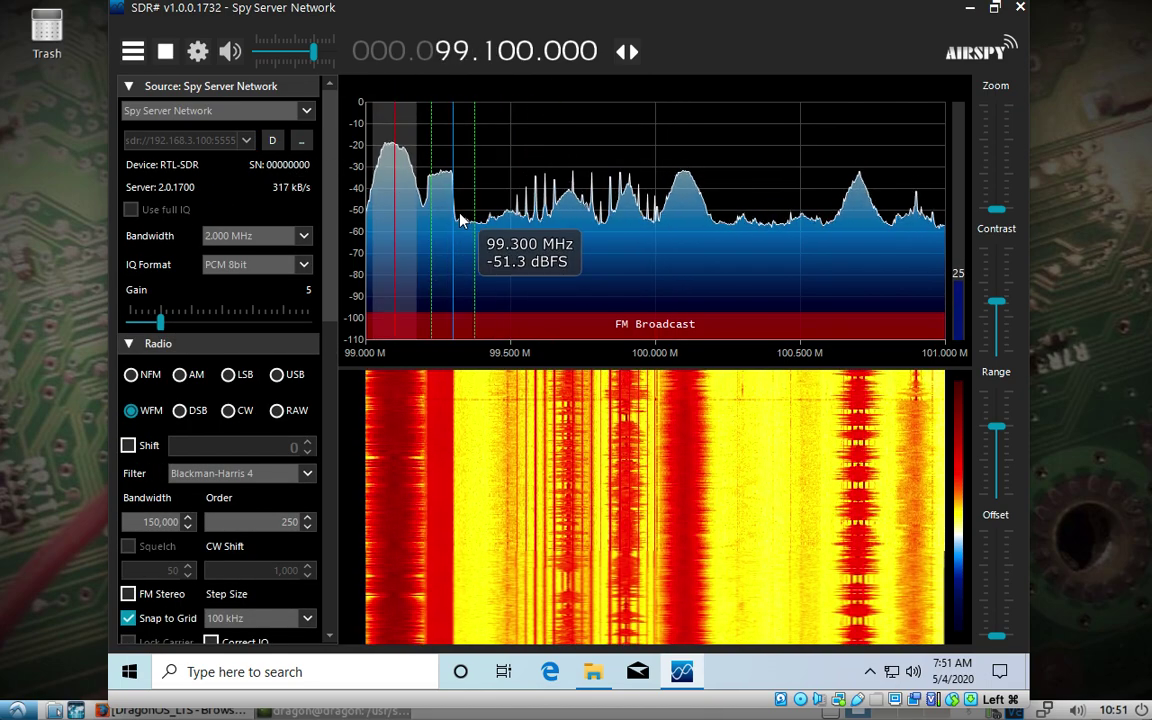
pyautogui.click(863, 213)
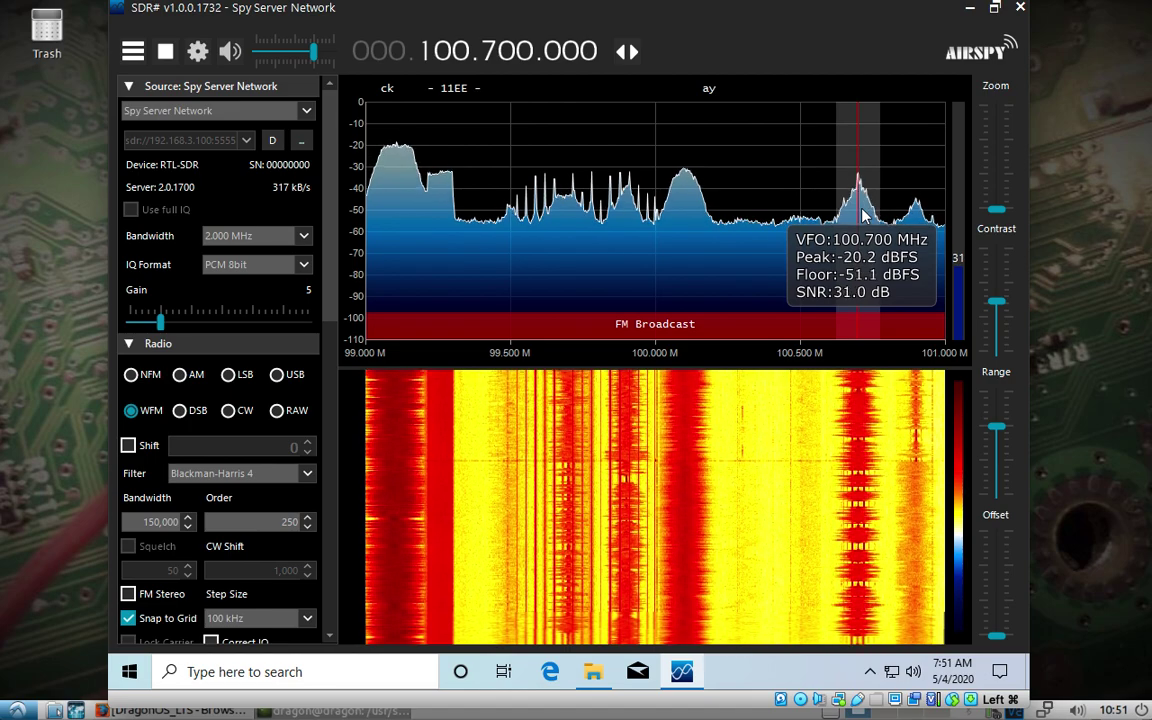
pyautogui.click(166, 52)
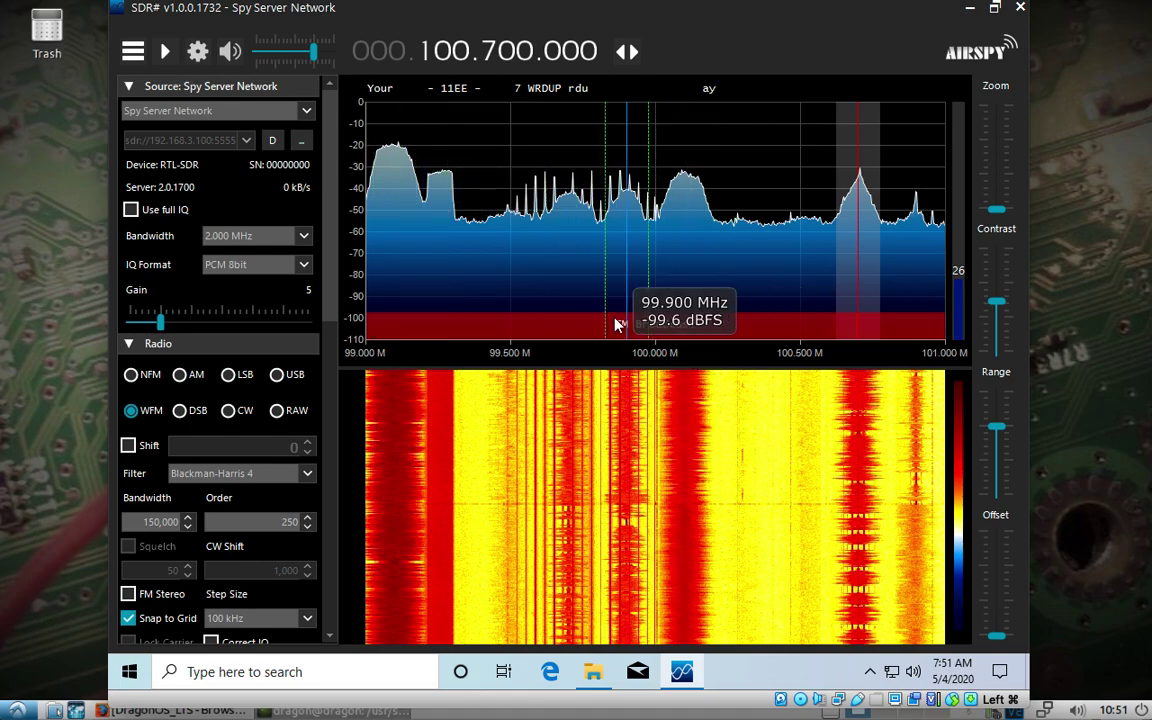
# Return to the Linux terminal, stop the running spyserver and move up to /usr/src
pyautogui.click(970, 10)
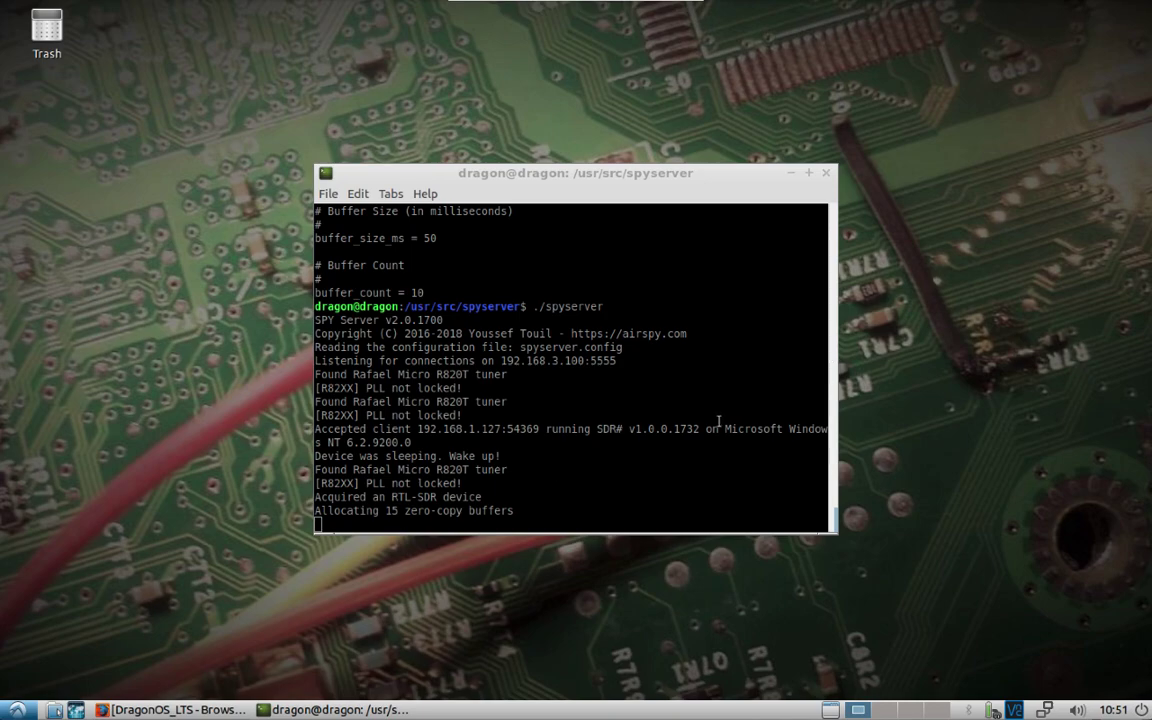
pyautogui.click(566, 488)
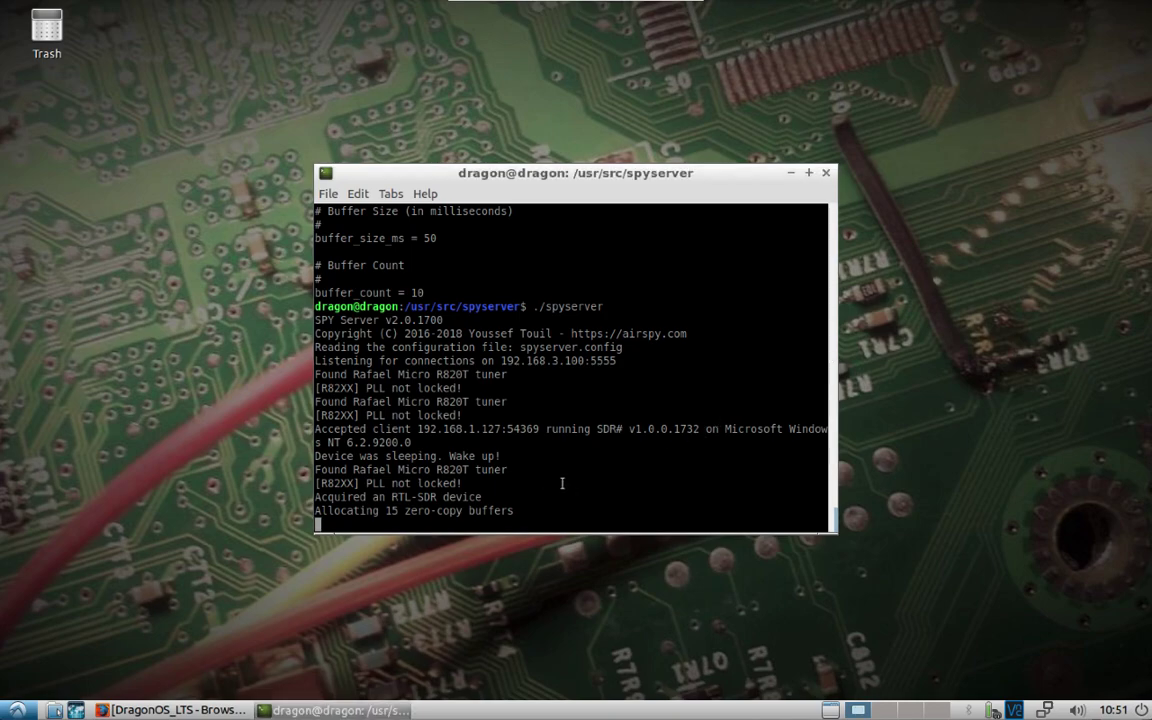
pyautogui.hotkey('ctrl', 'c')
pyautogui.write('cd ..')
pyautogui.press('Return')
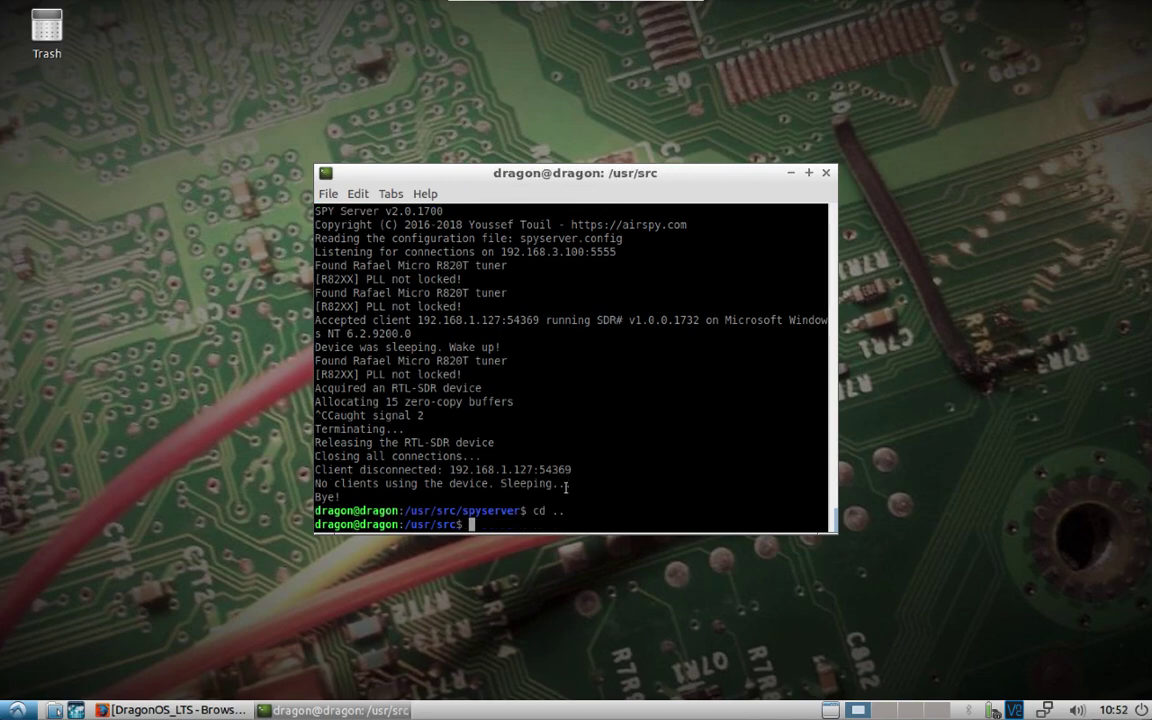
# Launch SigDigger-0.1.0-x86_64-full.AppImage from /usr/src with sudo
pyautogui.write('./Sig')
pyautogui.press('Tab')
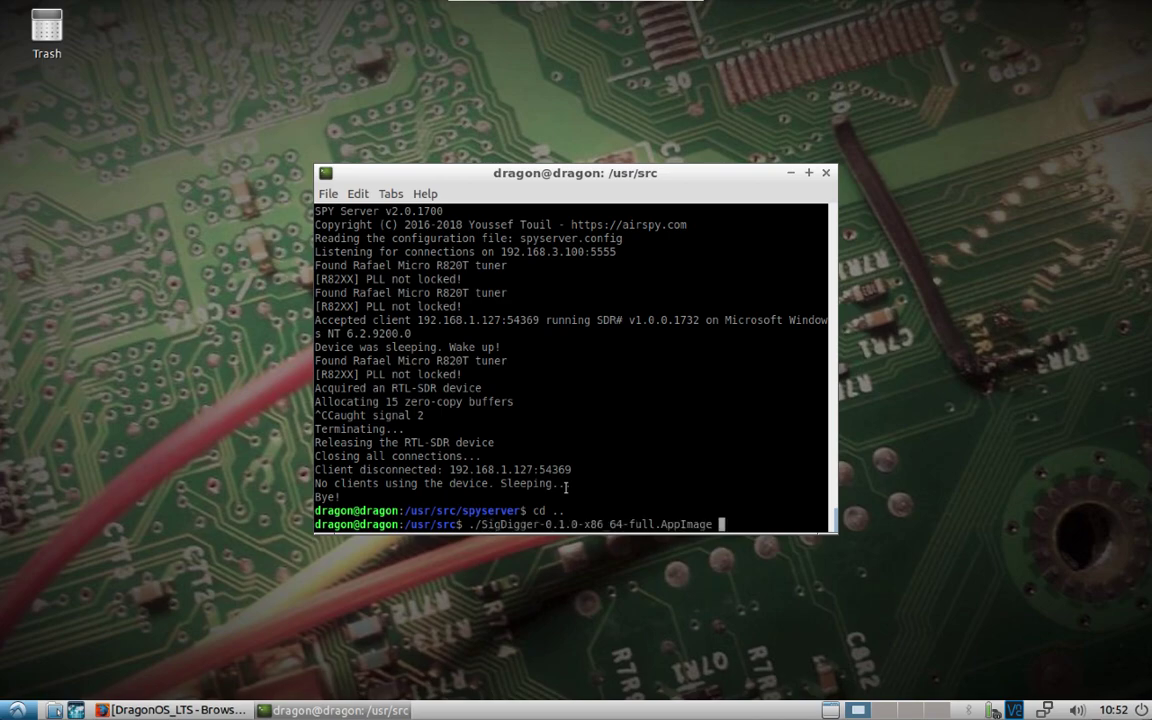
pyautogui.press('Left')
pyautogui.press('Left')
pyautogui.press('Left')
pyautogui.press('Left')
pyautogui.press('Left')
pyautogui.press('Left')
pyautogui.press('Left')
pyautogui.press('Left')
pyautogui.press('Left')
pyautogui.press('Left')
pyautogui.press('Left')
pyautogui.press('Left')
pyautogui.press('Left')
pyautogui.press('Left')
pyautogui.press('Left')
pyautogui.press('Left')
pyautogui.press('Left')
pyautogui.press('Left')
pyautogui.press('Left')
pyautogui.press('Left')
pyautogui.press('Left')
pyautogui.press('Left')
pyautogui.press('Left')
pyautogui.press('Left')
pyautogui.press('Left')
pyautogui.press('Left')
pyautogui.press('Left')
pyautogui.press('Left')
pyautogui.press('Left')
pyautogui.press('Left')
pyautogui.press('Left')
pyautogui.press('Left')
pyautogui.press('Left')
pyautogui.press('Left')
pyautogui.press('Left')
pyautogui.write('sudo')
pyautogui.press('Return')
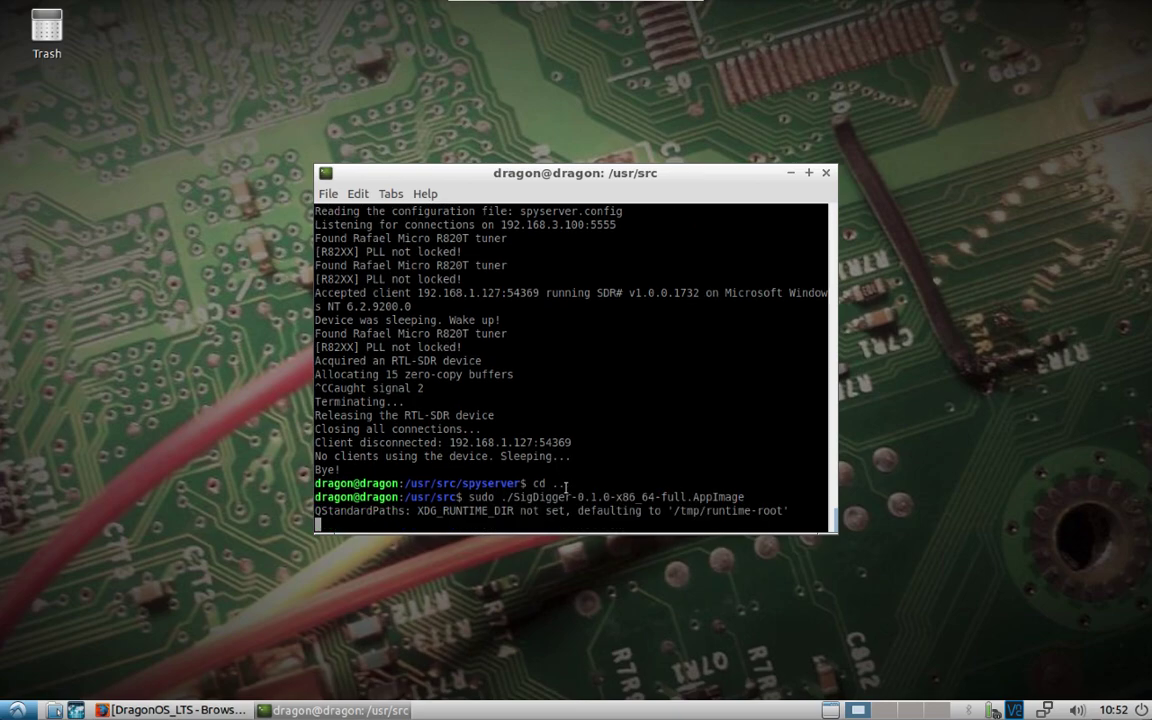
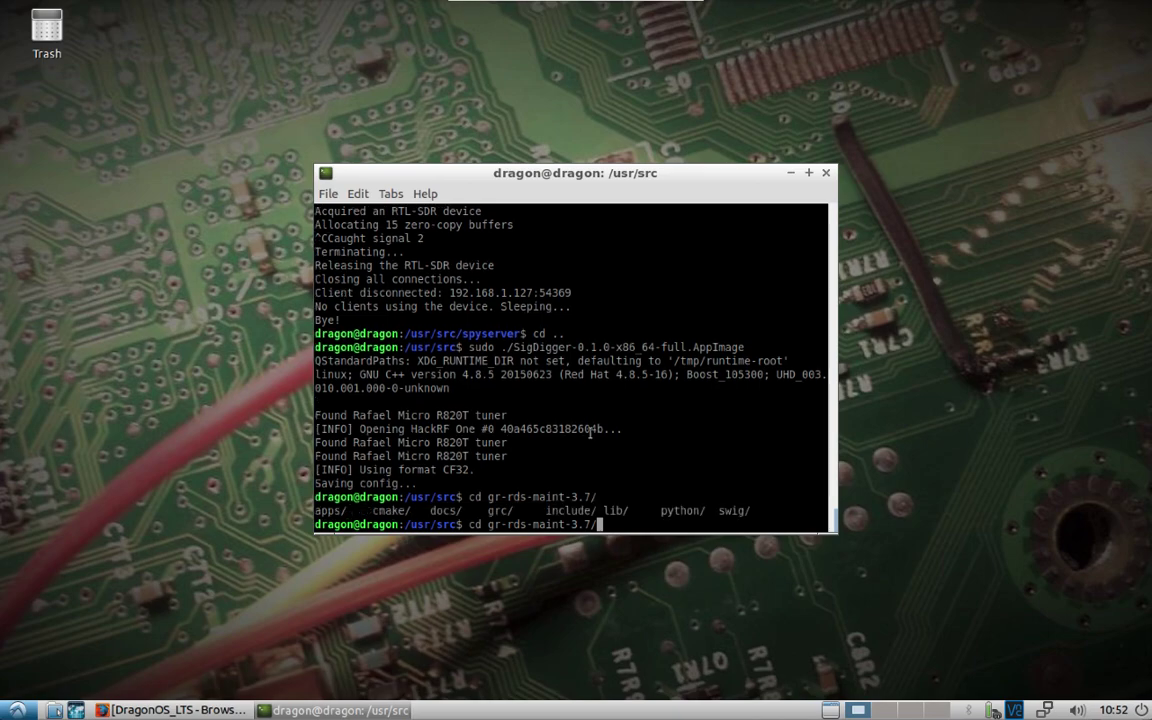
# Change to the gr-rds-maint-3.7/apps/ directory and list its contents
pyautogui.write('a')
pyautogui.press('Tab')
pyautogui.press('Return')
pyautogui.write('ls')
pyautogui.press('Return')
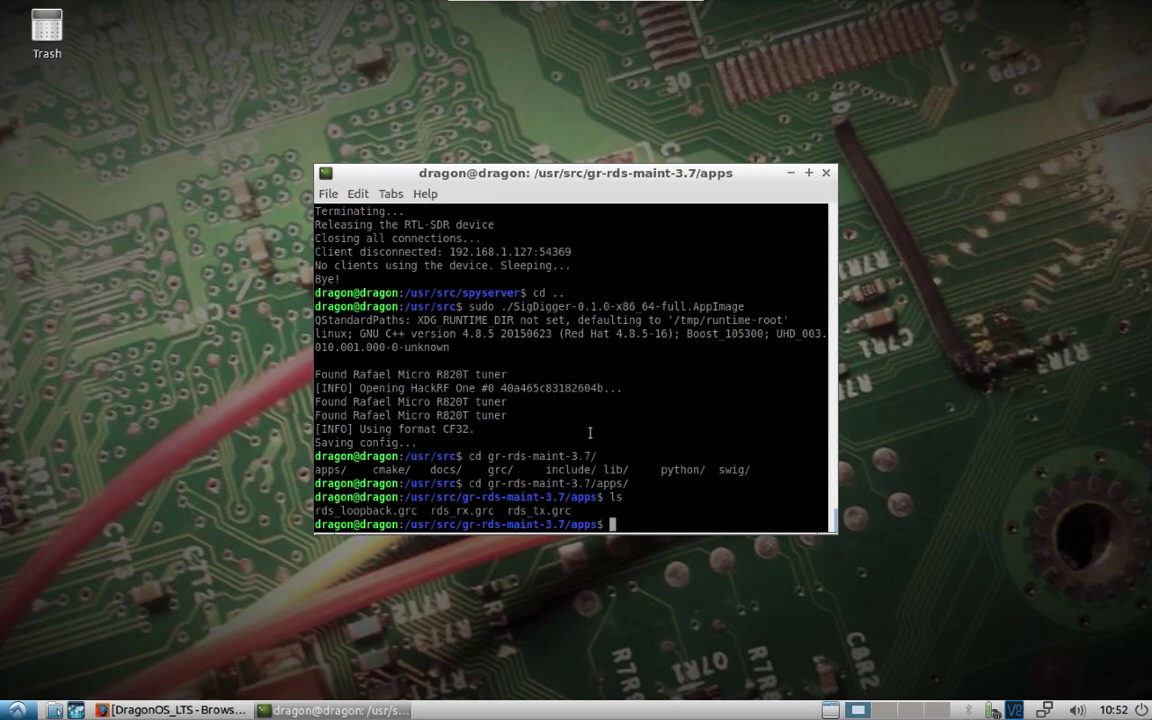
# Open rds_rx.grc from the current apps directory in GNU Radio Companion
pyautogui.write('gnur-r')
pyautogui.press('BackSpace')
pyautogui.press('BackSpace')
pyautogui.write('radio-companion rds ')
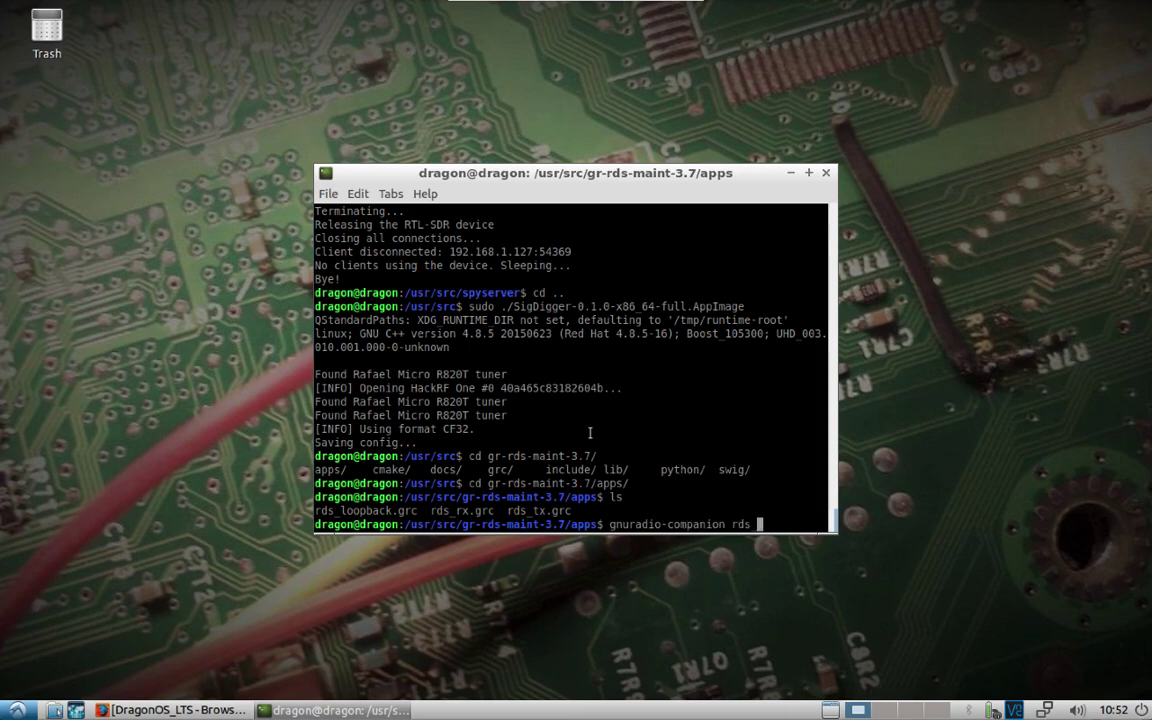
pyautogui.write('r')
pyautogui.press('Tab')
pyautogui.press('Return')
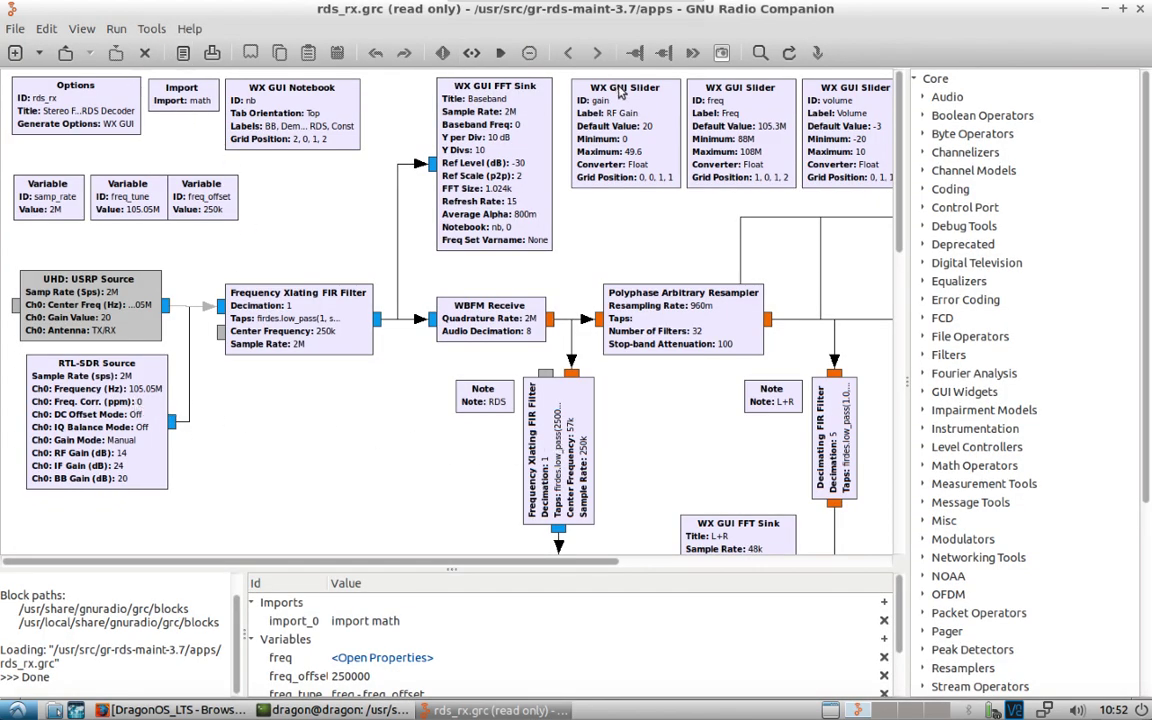
# Run the rds_rx flowgraph, tune its FM receiver to 102.5M and enlarge the receiver window to fit the RDS fields
pyautogui.click(500, 53)
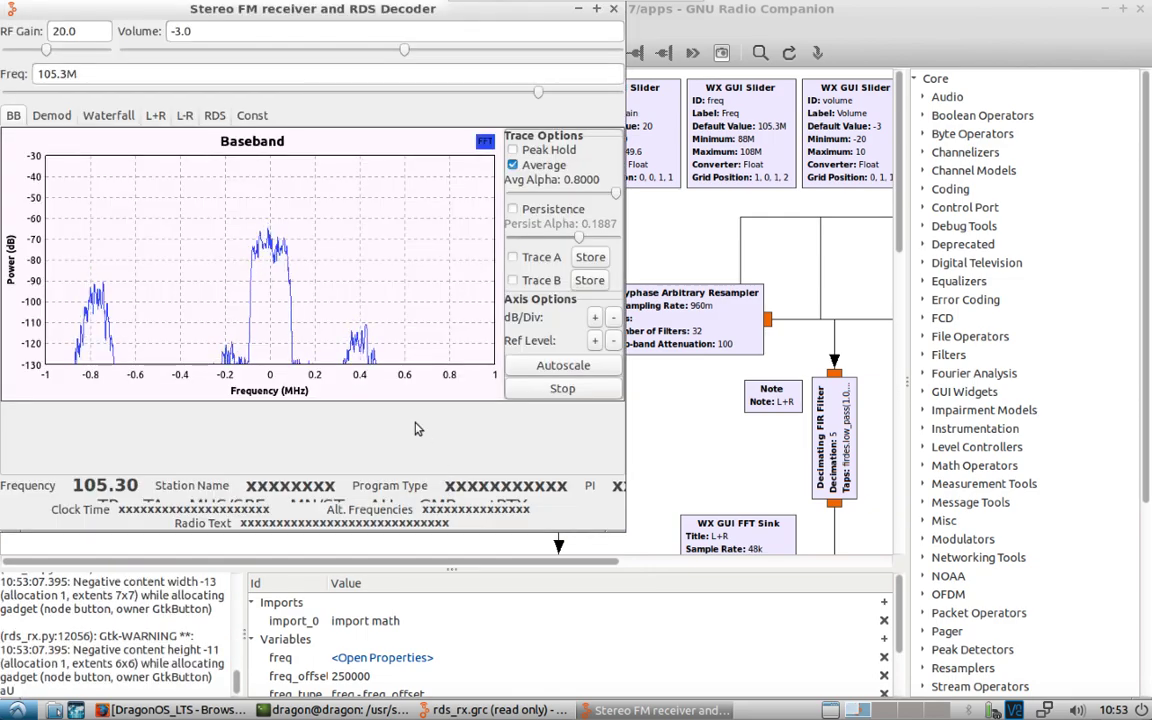
pyautogui.moveTo(538, 92); pyautogui.dragTo(451, 94)
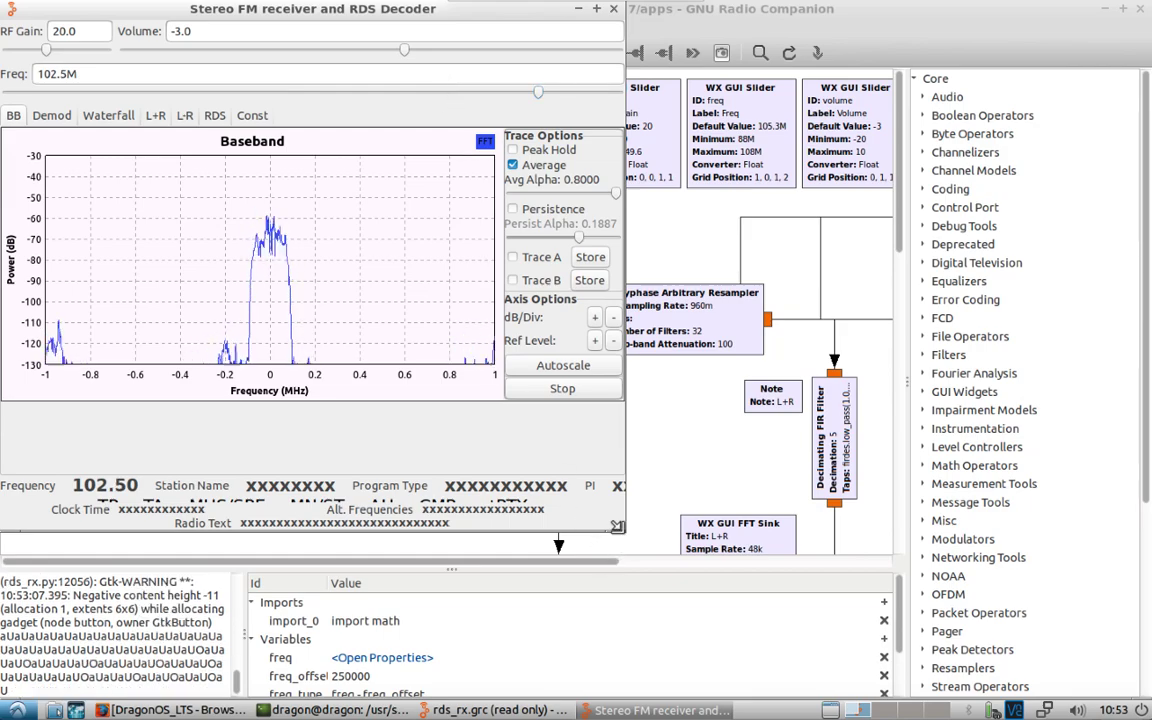
pyautogui.moveTo(620, 560); pyautogui.dragTo(786, 605)
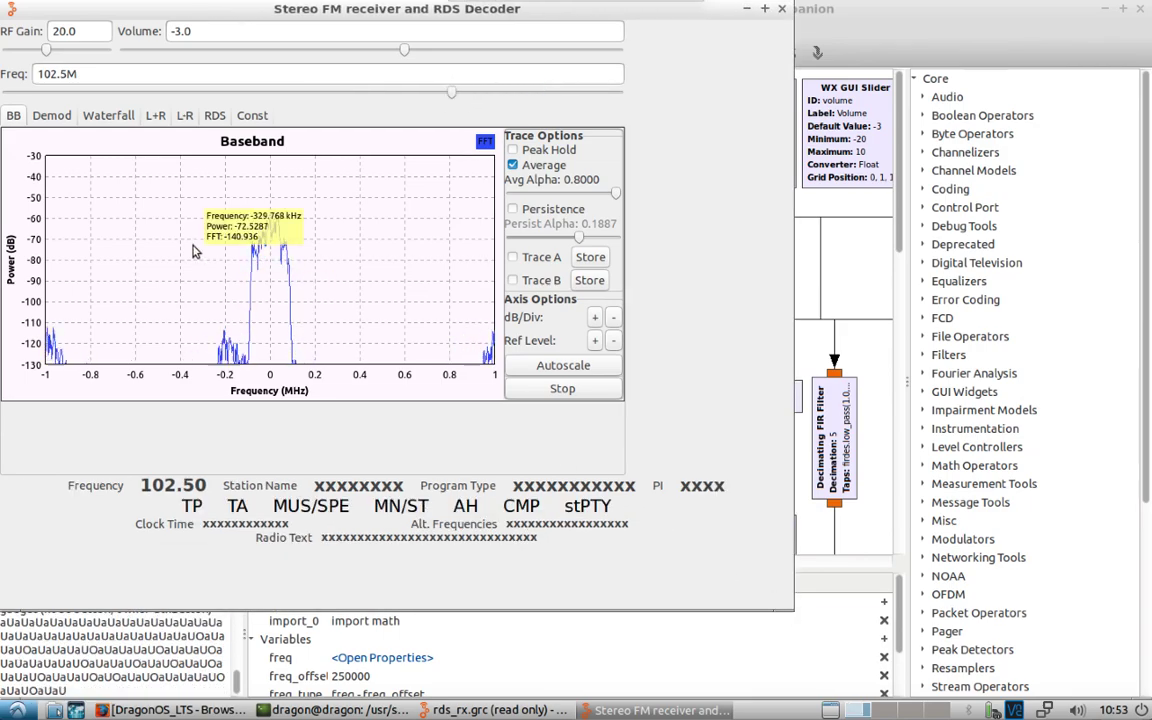
# Tune the FM receiver to 102.3M to decode RDS, and close both the receiver and GNU Radio Companion
pyautogui.moveTo(452, 93); pyautogui.dragTo(445, 92)
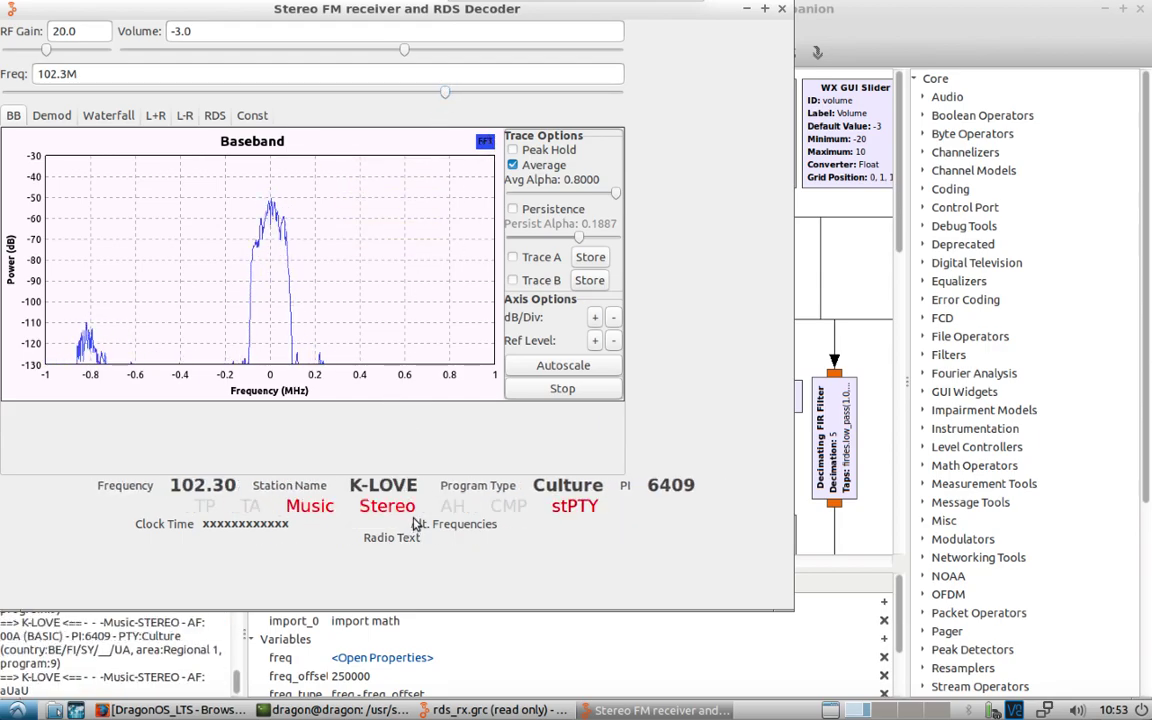
pyautogui.click(782, 9)
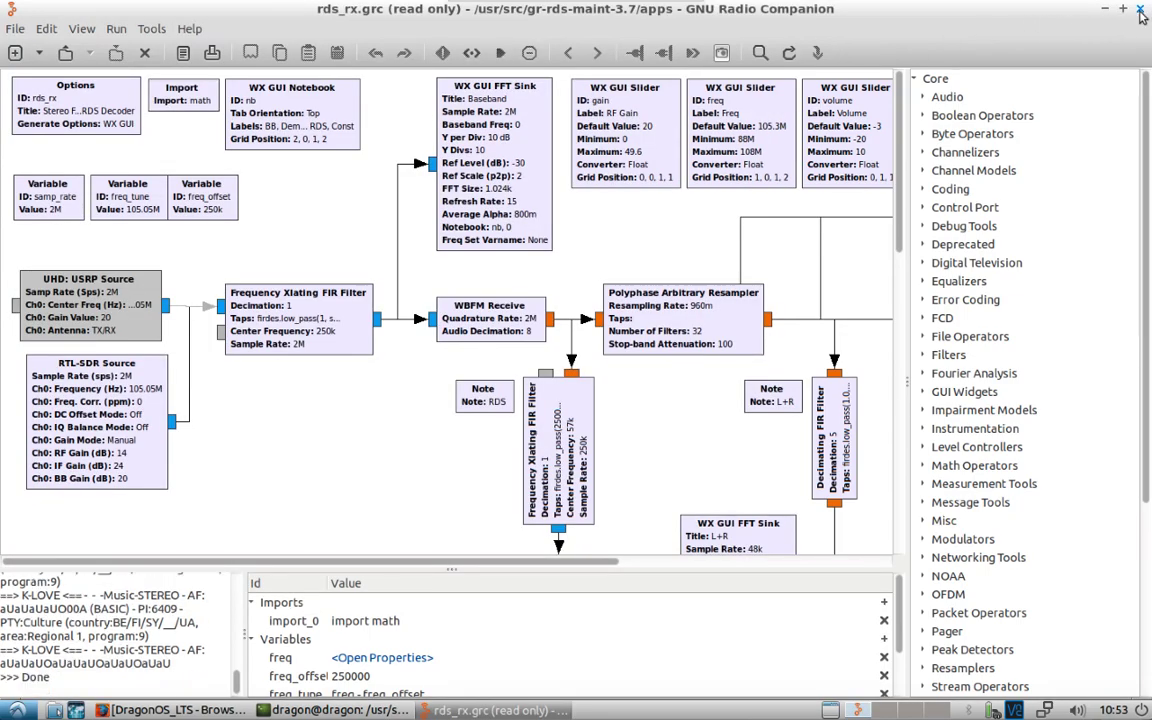
pyautogui.click(1139, 9)
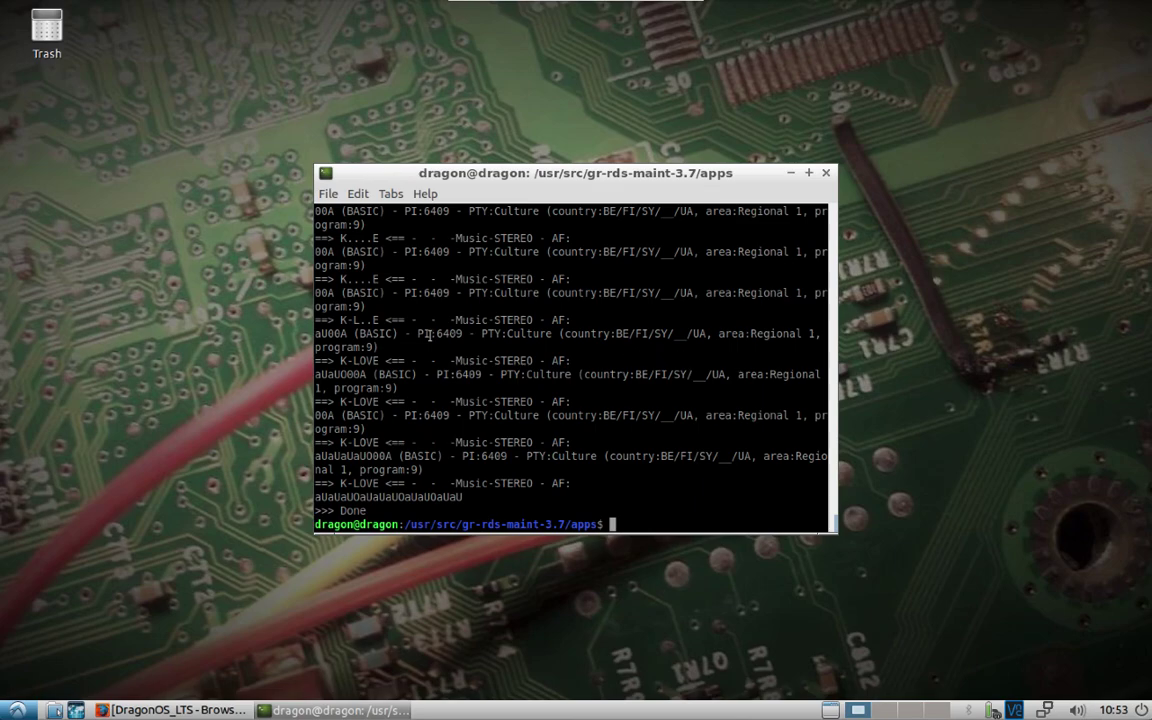
# Launch Gpredict from the installed applications, view its satellite tracking map and close it
pyautogui.click(18, 710)
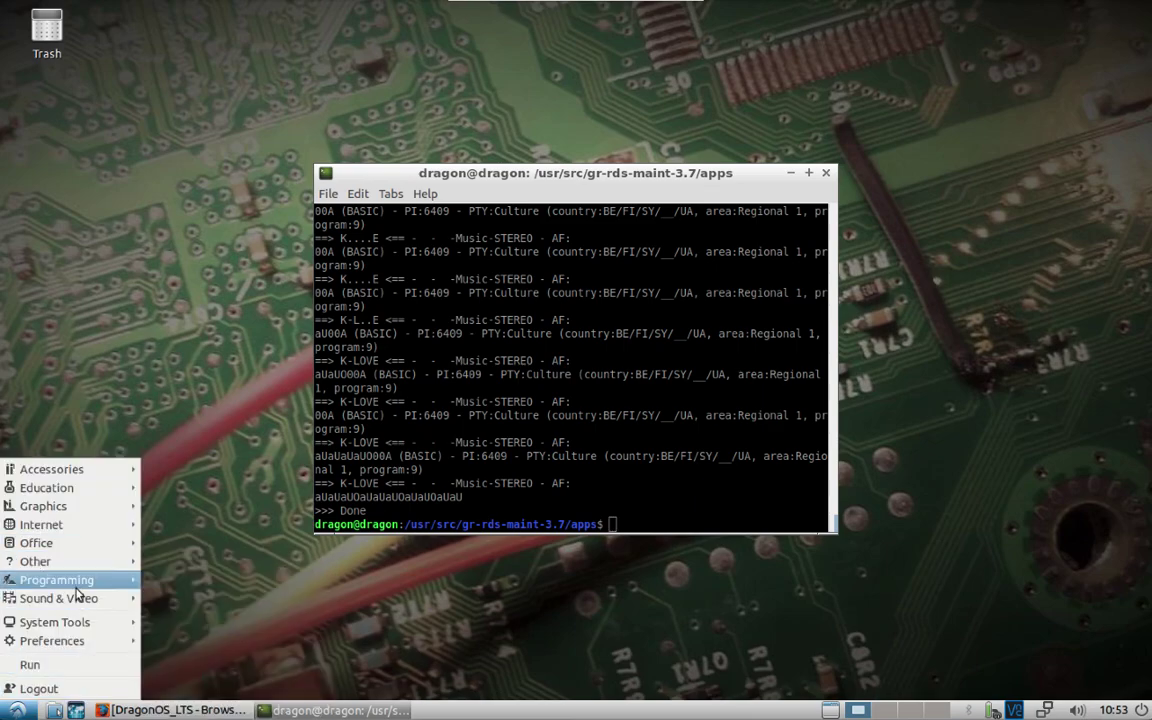
pyautogui.moveTo(77, 591)
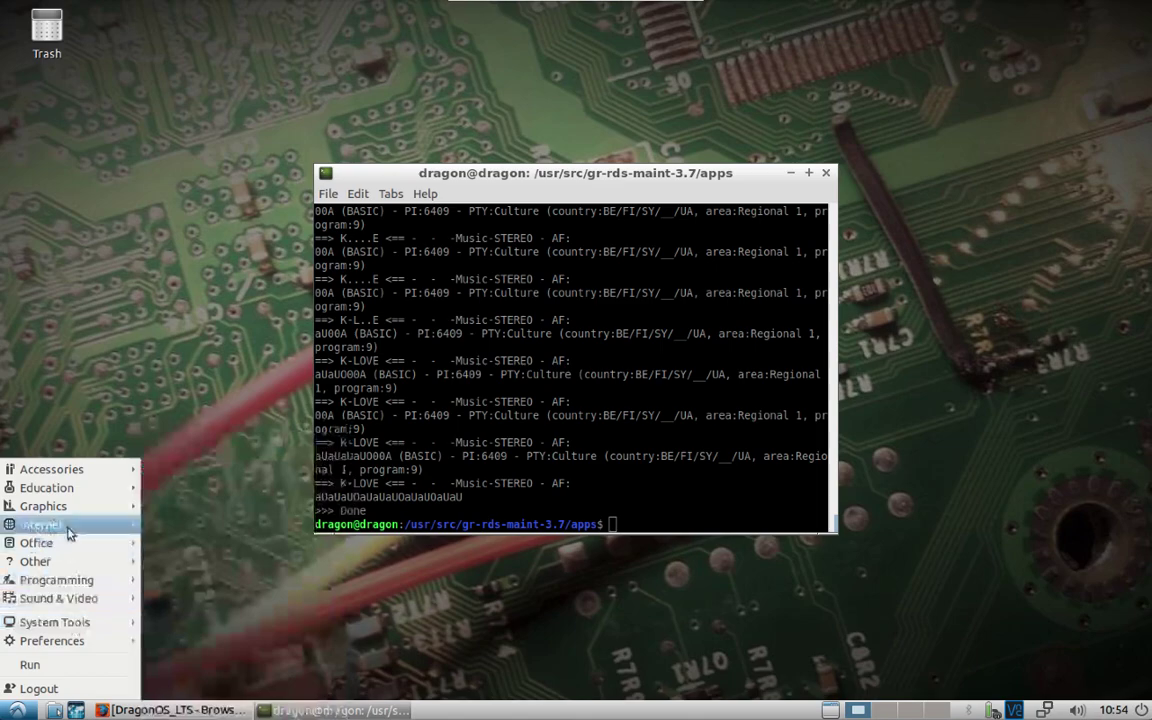
pyautogui.moveTo(68, 532)
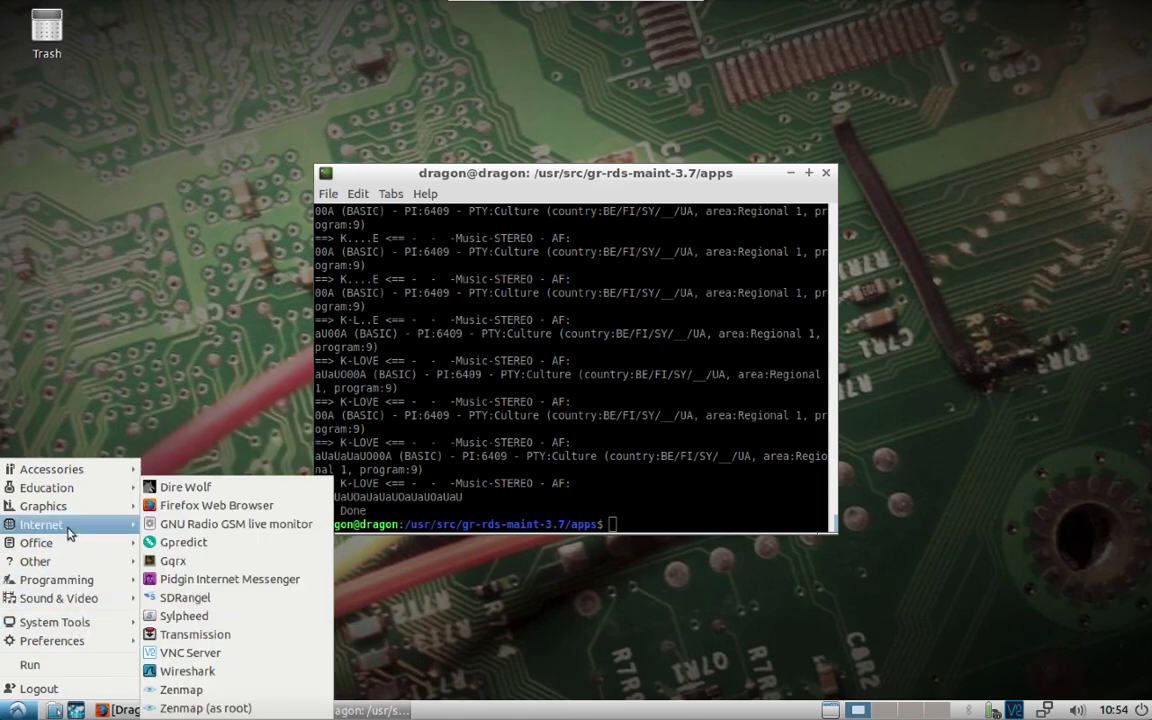
pyautogui.click(173, 551)
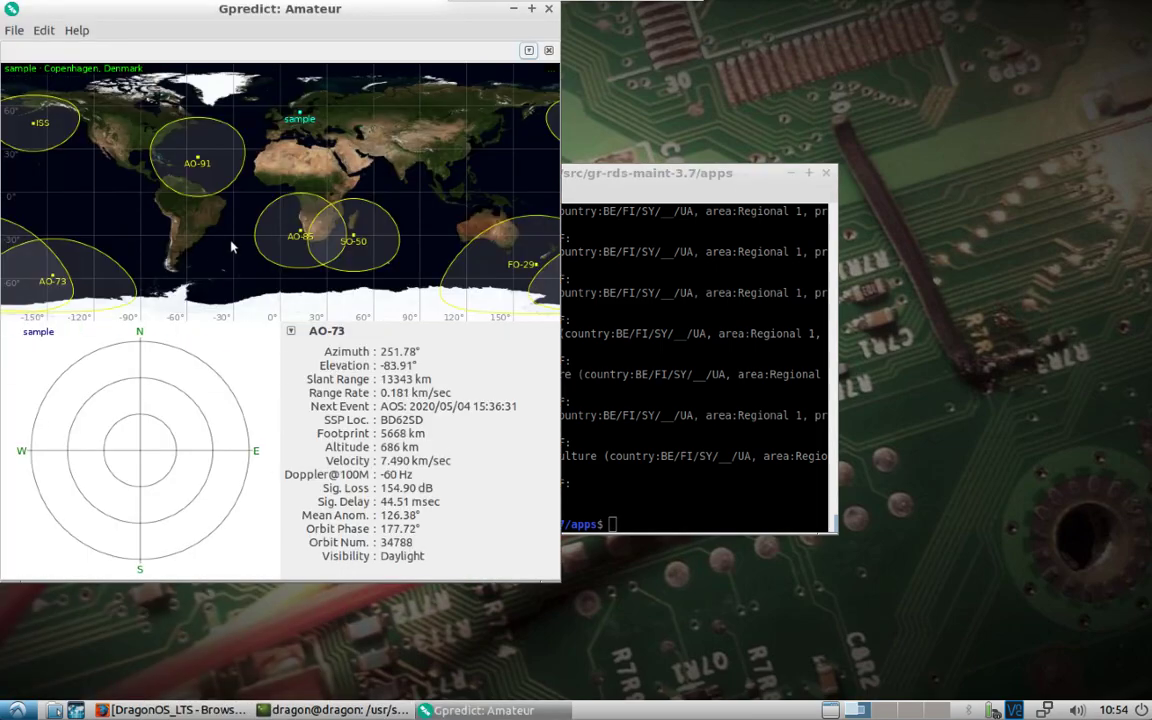
pyautogui.click(546, 12)
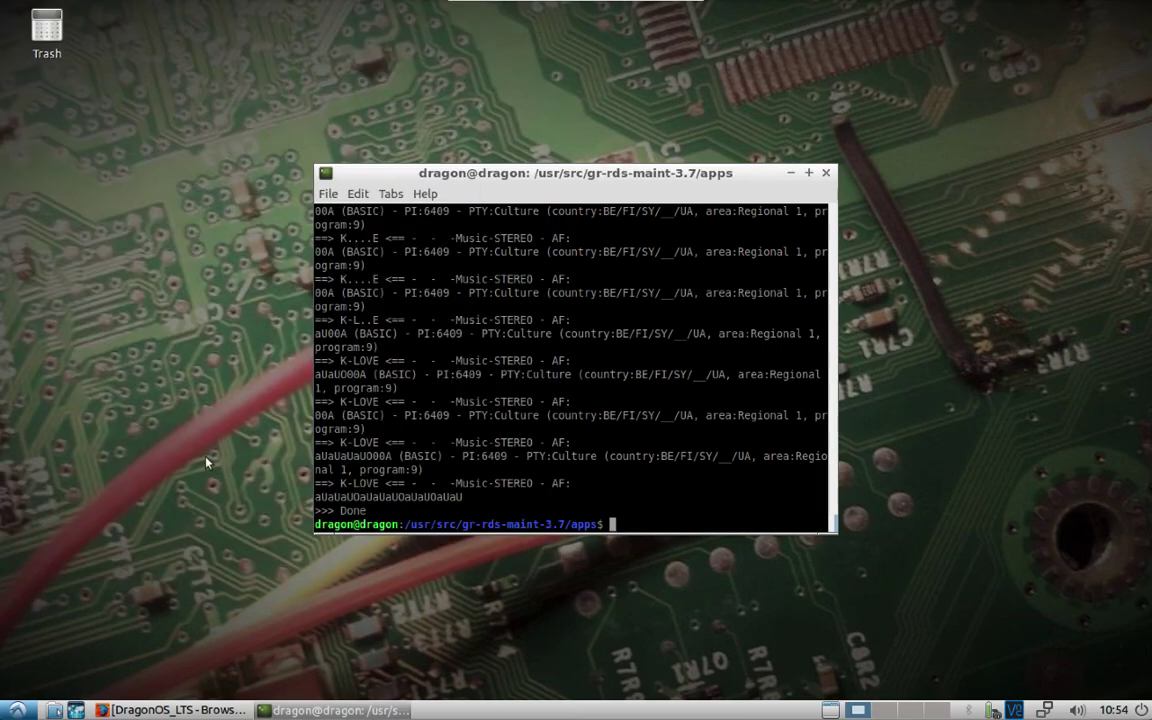
# Launch wsjtx from the installed sound and video applications, view its main window and exit it
pyautogui.click(14, 708)
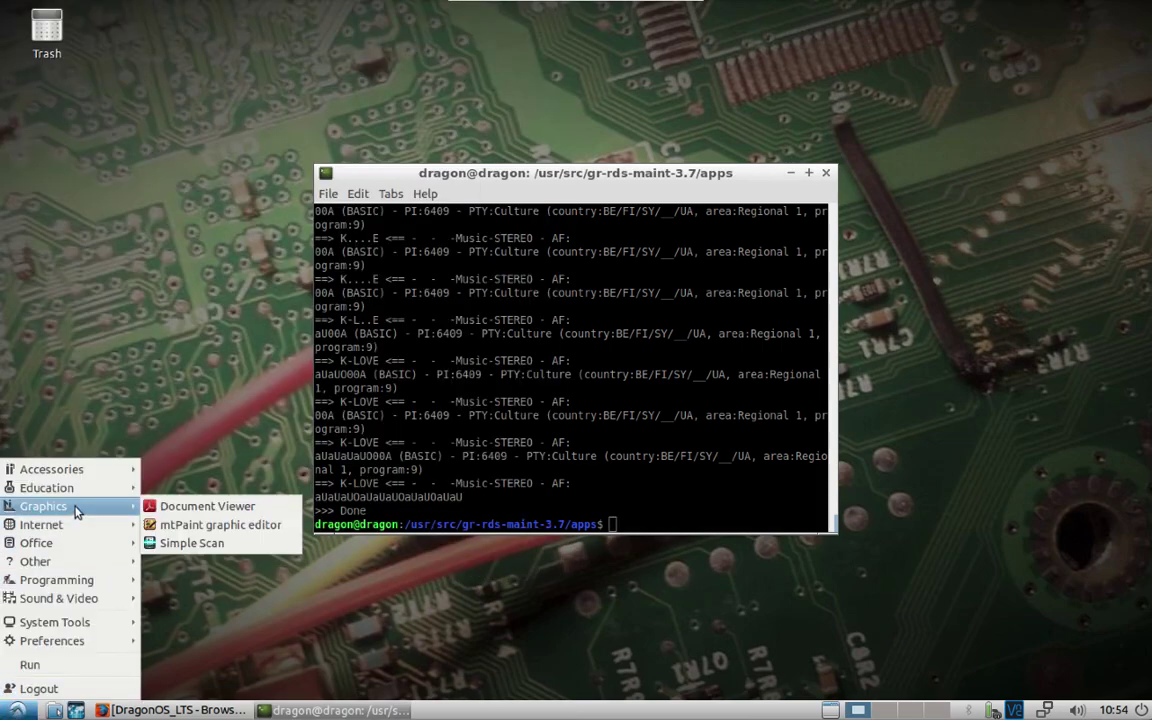
pyautogui.moveTo(67, 569)
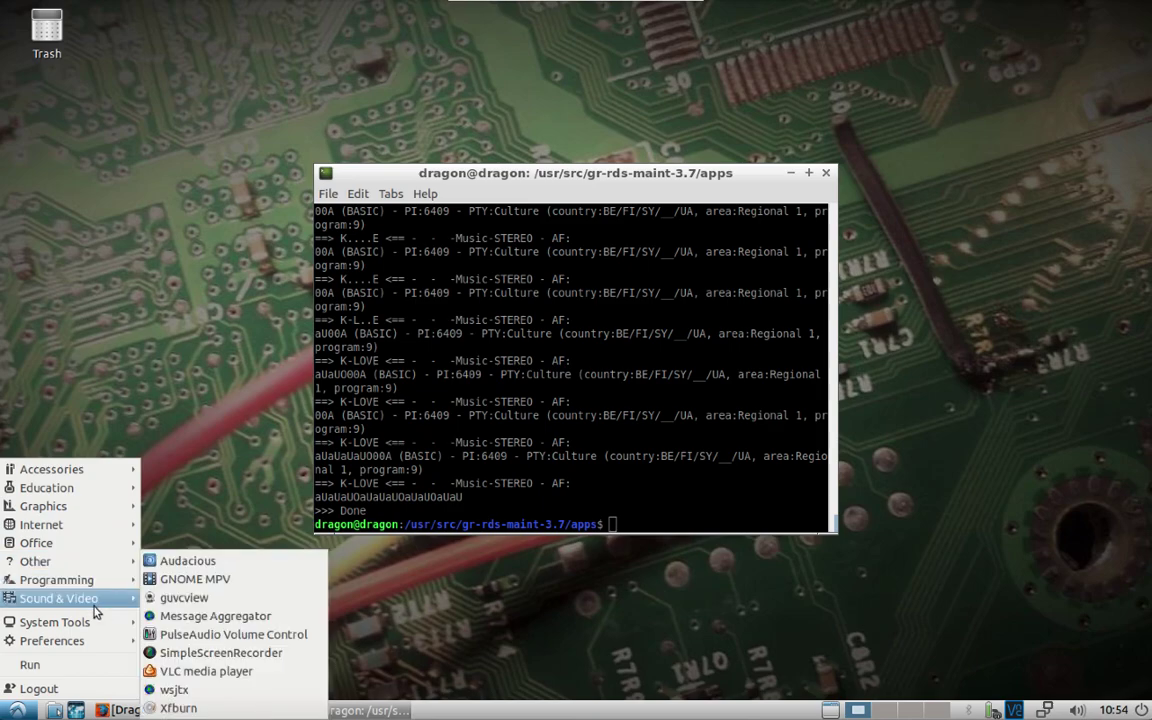
pyautogui.click(197, 691)
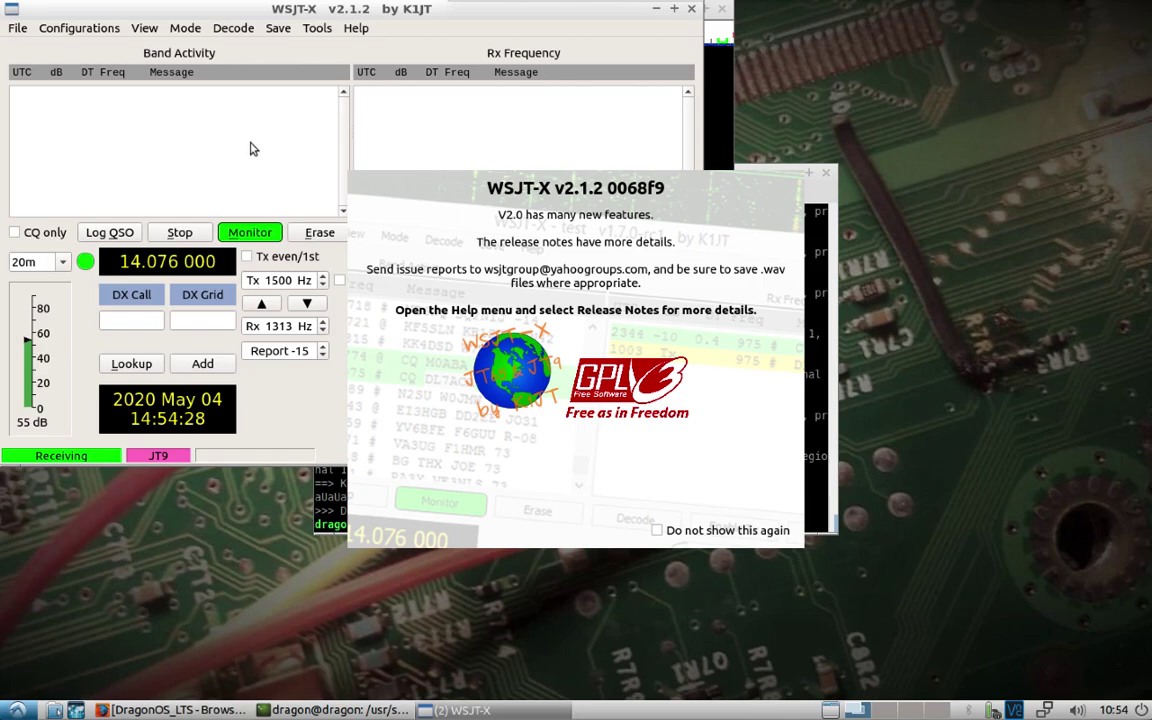
pyautogui.click(17, 28)
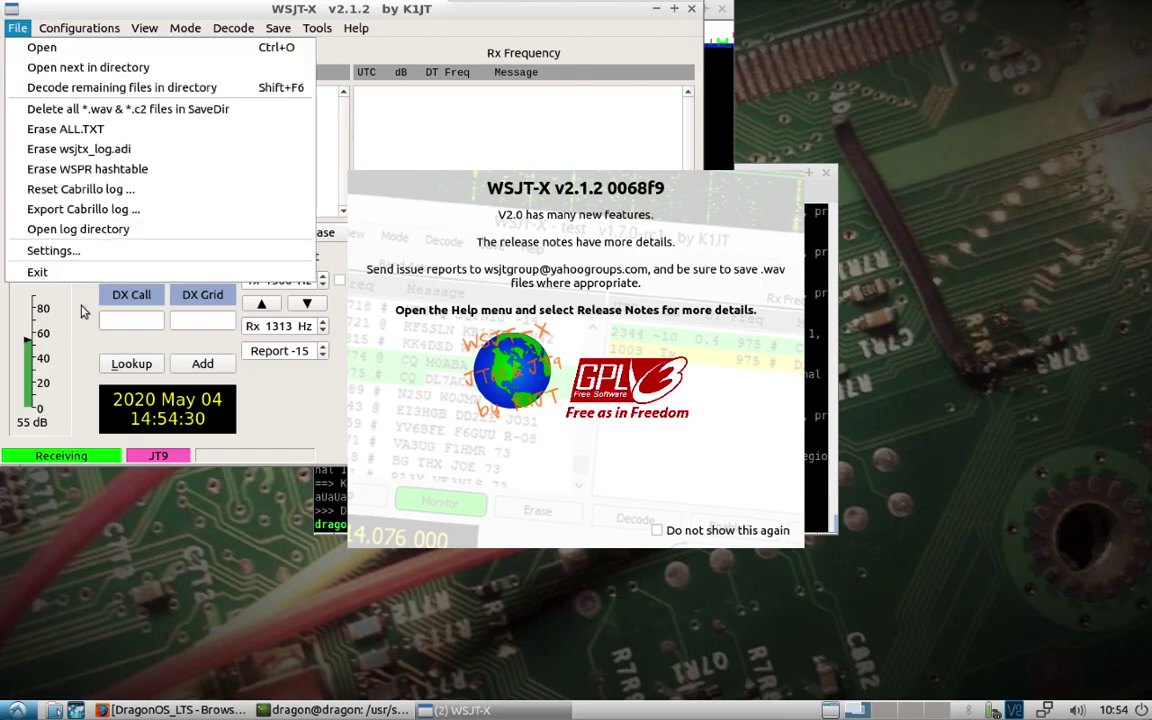
pyautogui.click(64, 277)
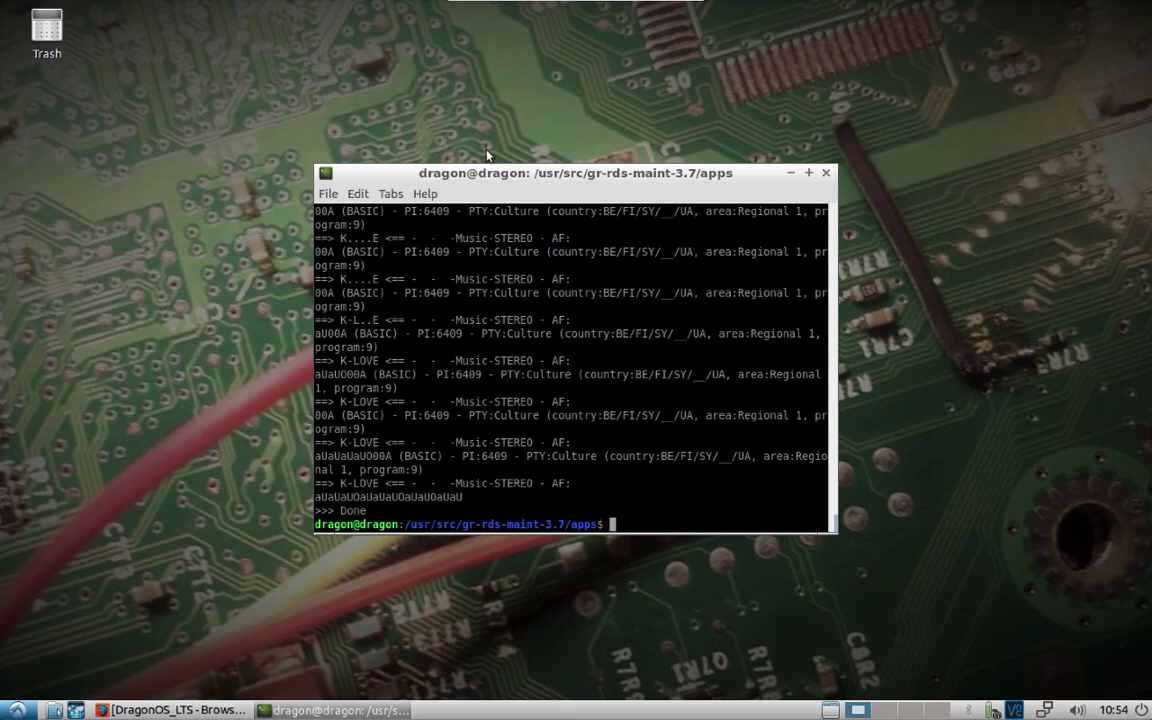
# Start GNU Radio Companion from the installed programming applications and create a new empty flowgraph
pyautogui.click(14, 711)
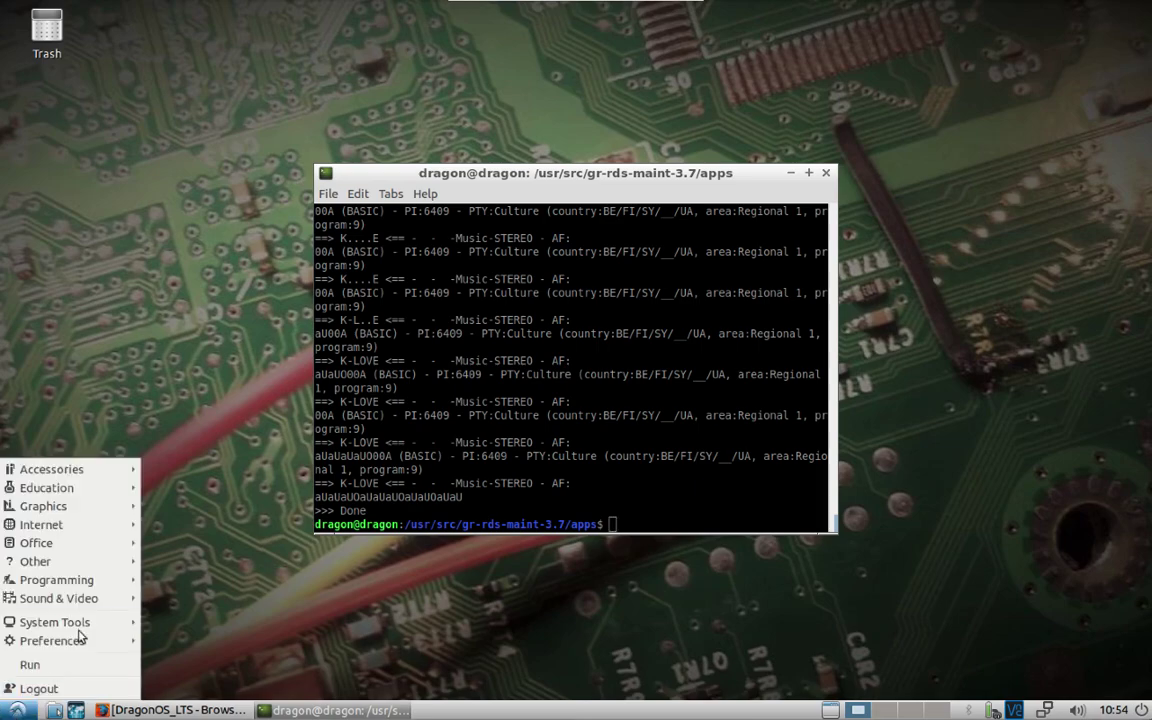
pyautogui.moveTo(83, 585)
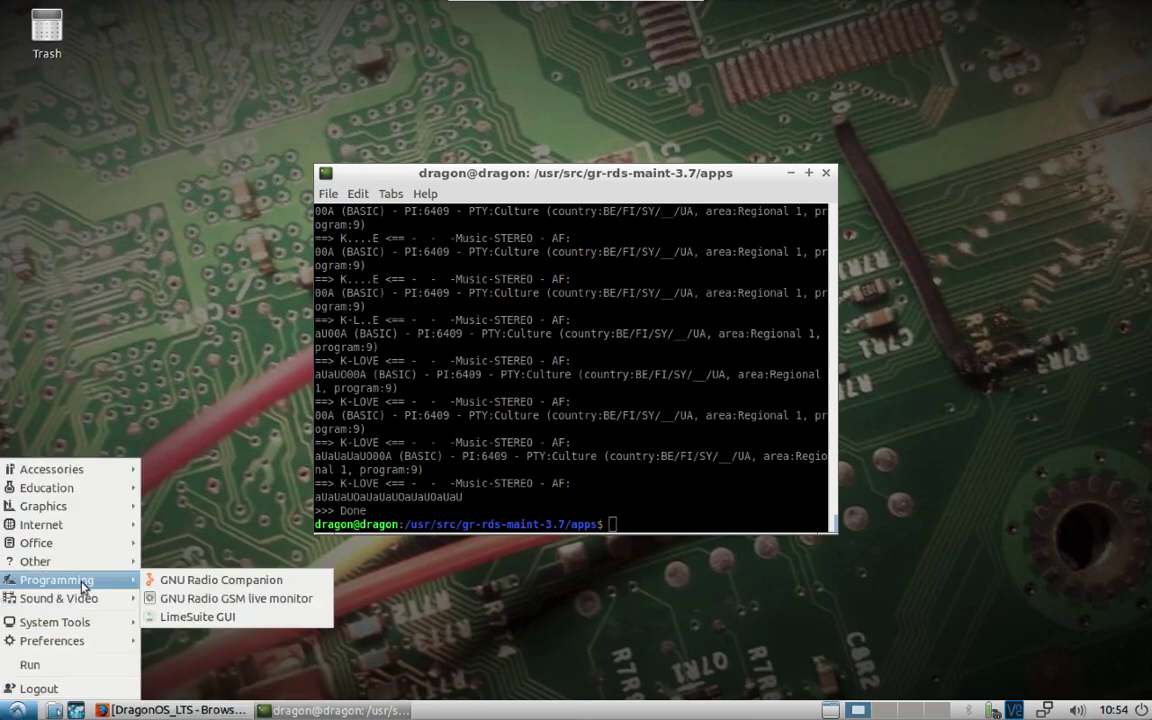
pyautogui.click(232, 580)
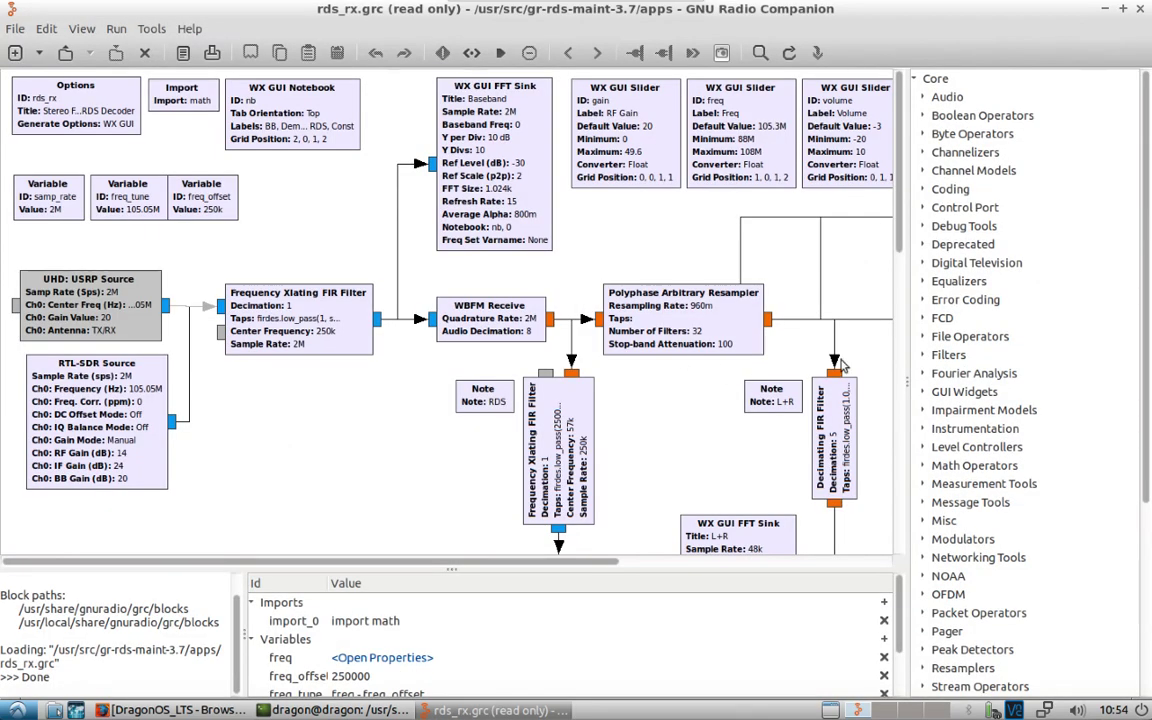
pyautogui.click(15, 52)
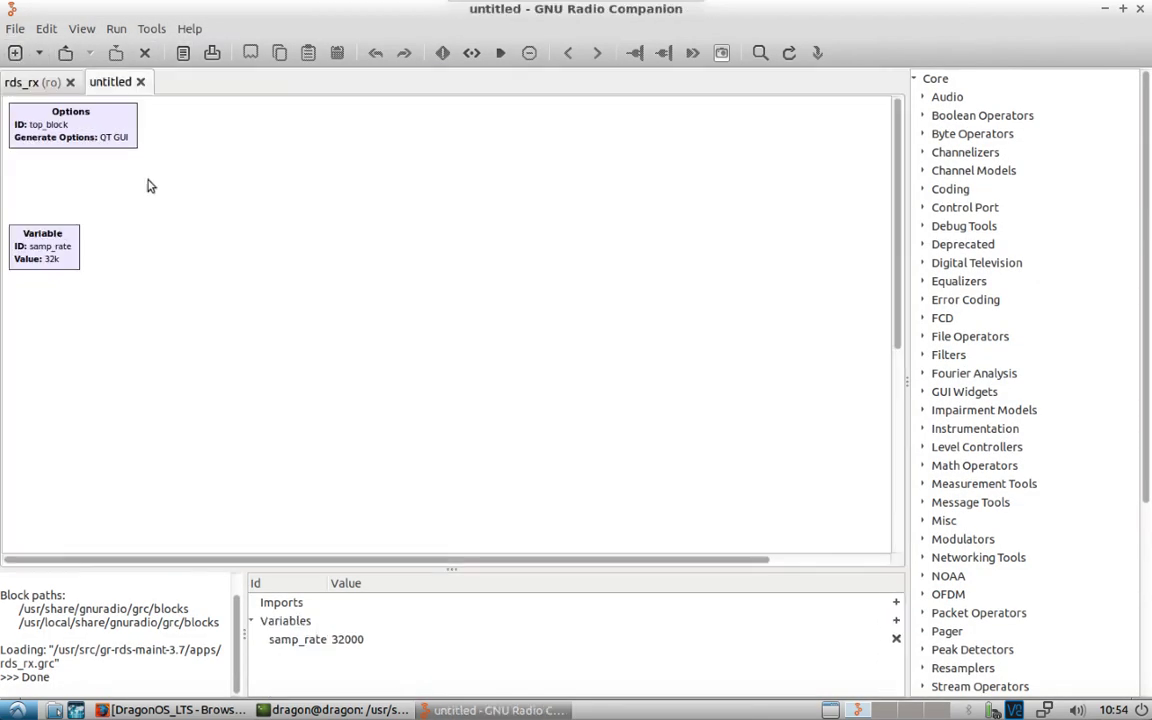
# Add a Soapy Source block from the soapy category to the untitled flowgraph
pyautogui.moveTo(1143, 440); pyautogui.dragTo(1129, 684)
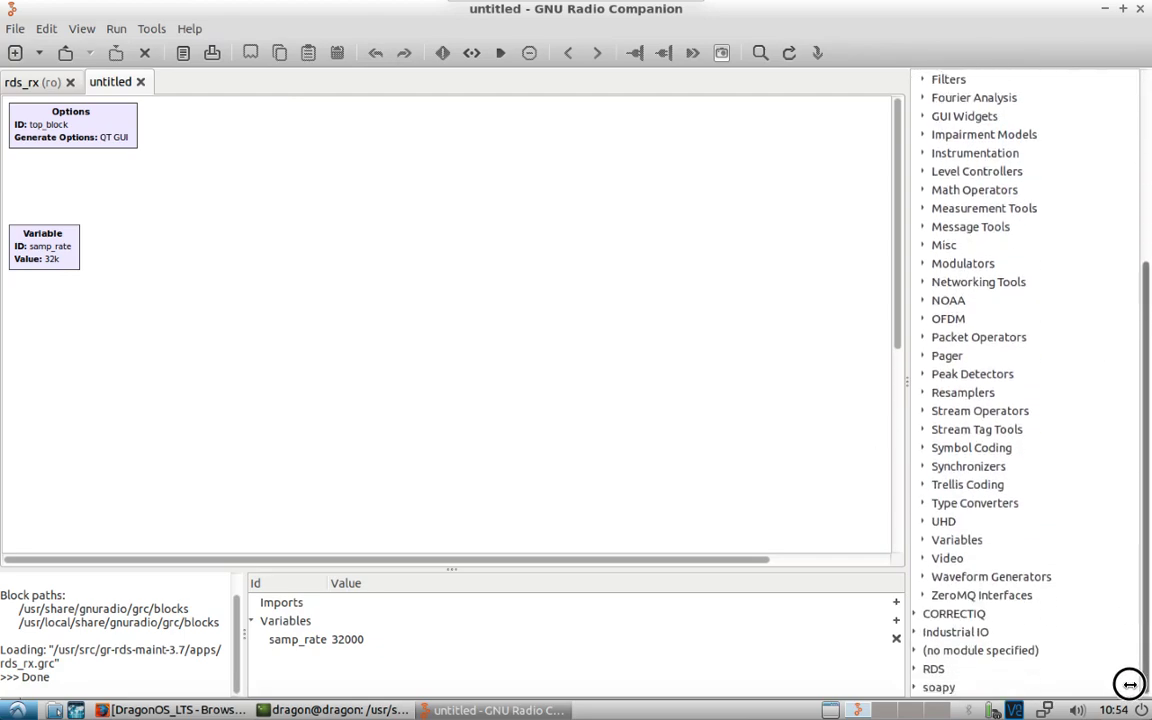
pyautogui.click(917, 689)
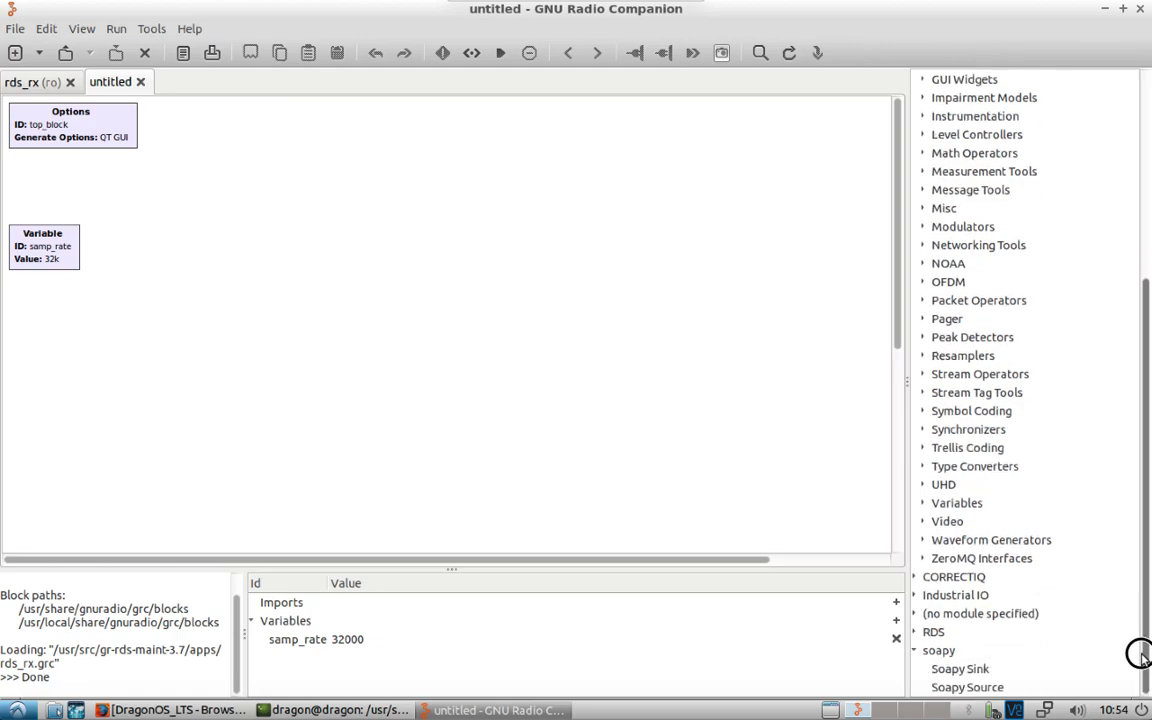
pyautogui.moveTo(966, 687); pyautogui.dragTo(312, 292)
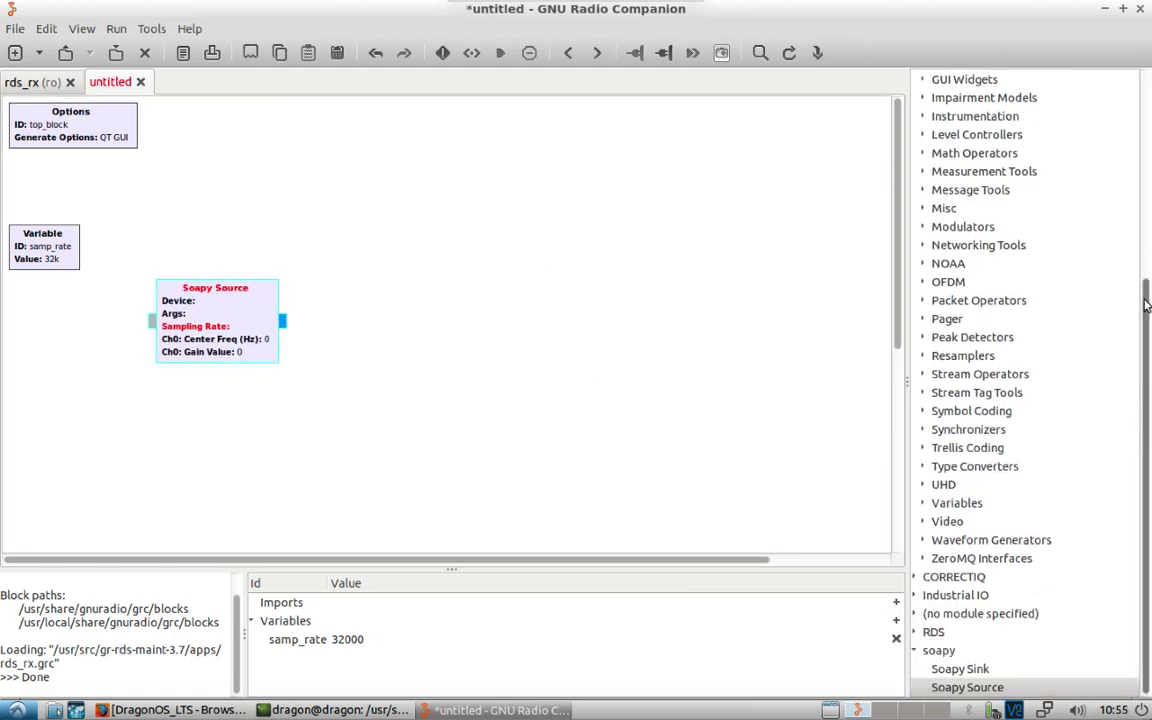
# Search the block library for "qt" and add a QT GUI Frequency Sink beside the Soapy Source
pyautogui.click(1138, 90)
pyautogui.click(977, 80)
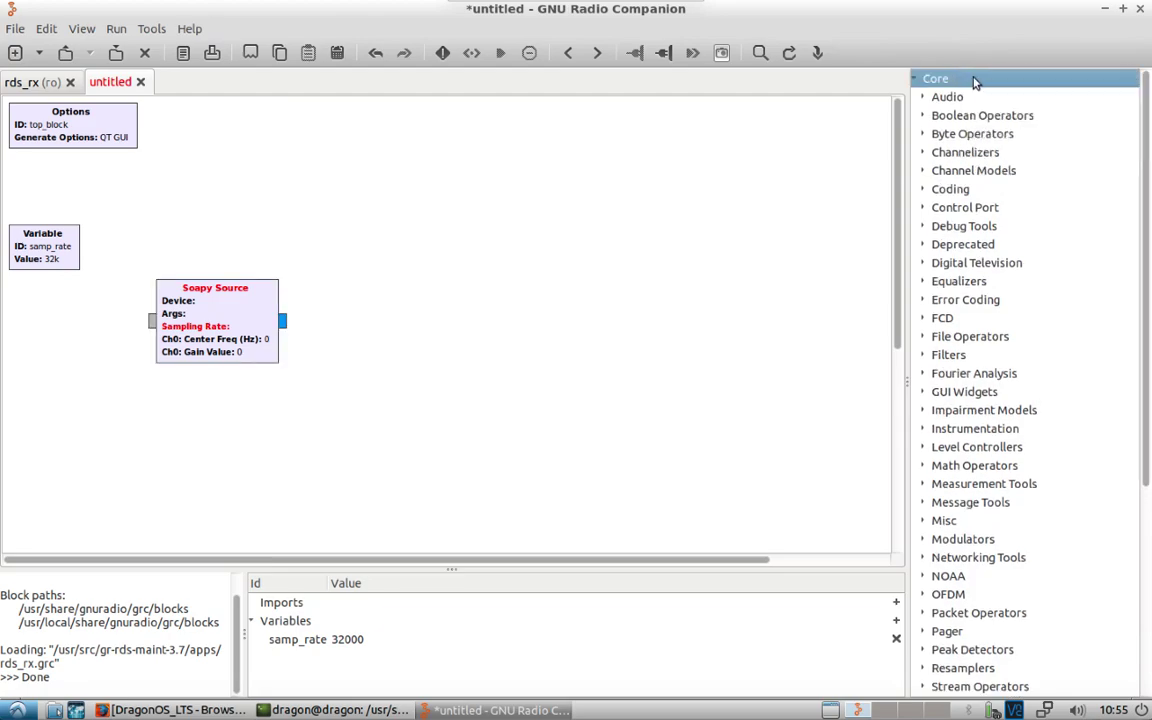
pyautogui.hotkey('ctrl', 'f')
pyautogui.write('qt')
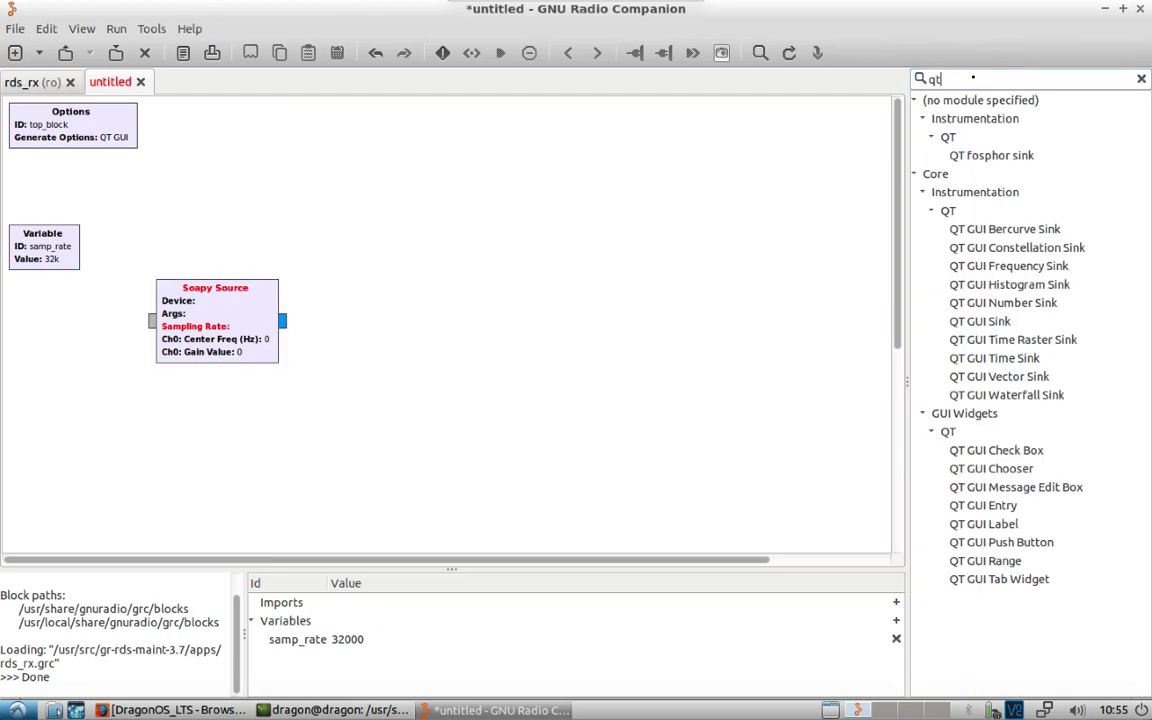
pyautogui.moveTo(1036, 262); pyautogui.dragTo(455, 212)
# Set the Soapy Source block's Device to device=hackrf
pyautogui.click(230, 322)
pyautogui.doubleClick(230, 322)
pyautogui.click(542, 216)
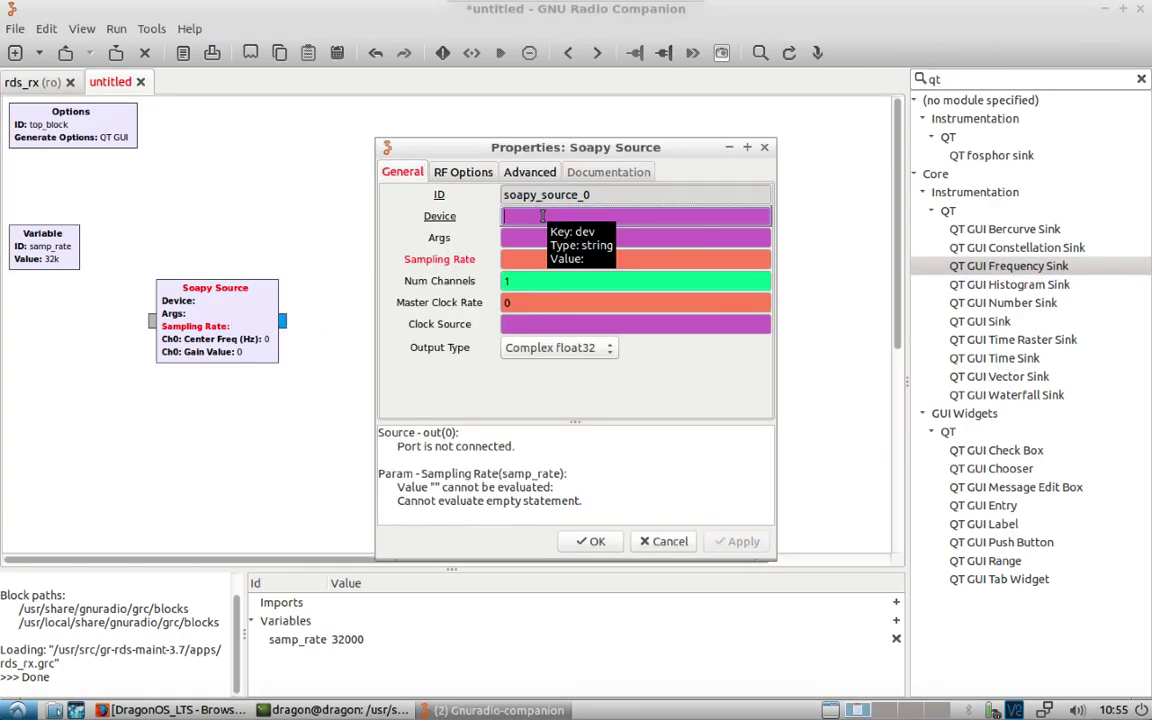
pyautogui.write('hackrf')
pyautogui.press('BackSpace')
pyautogui.press('BackSpace')
pyautogui.press('BackSpace')
pyautogui.press('BackSpace')
pyautogui.press('BackSpace')
pyautogui.press('BackSpace')
pyautogui.write('devic')
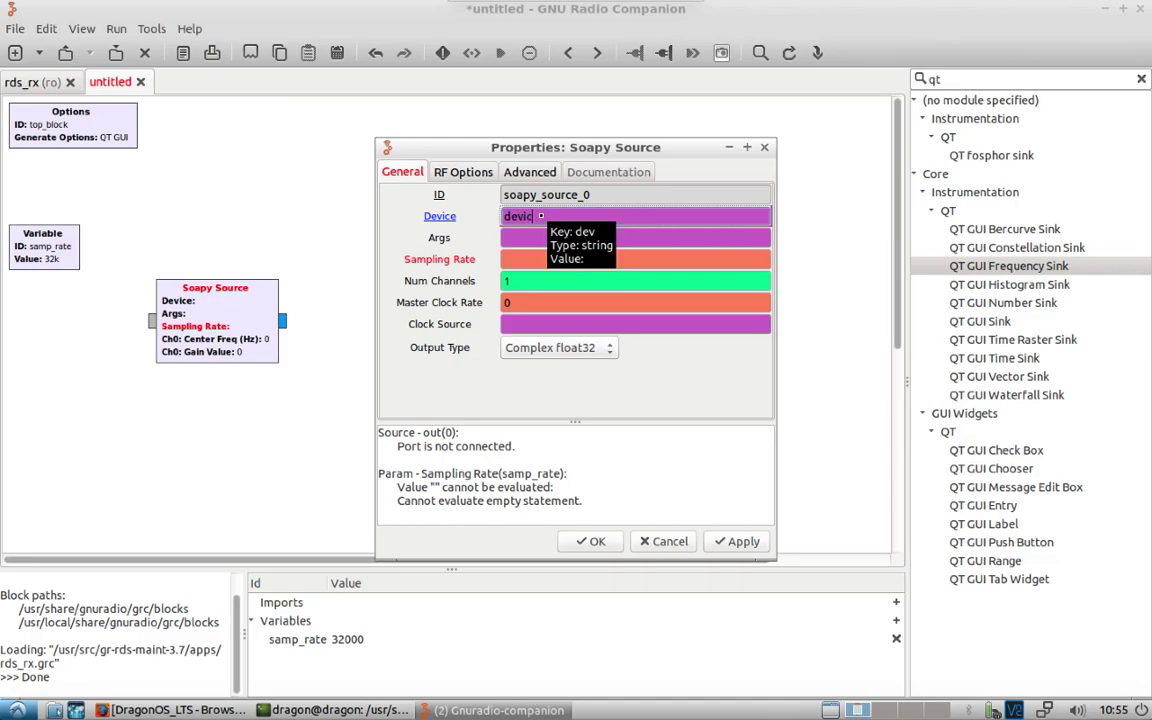
pyautogui.write('e=hackrf')
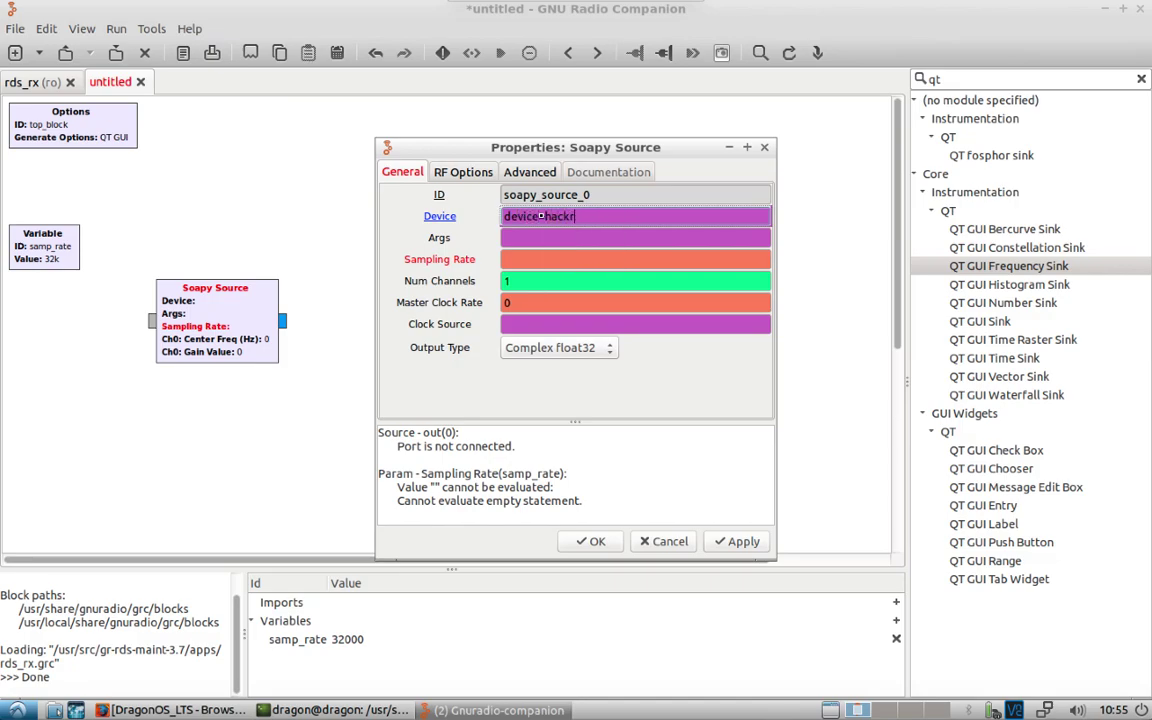
pyautogui.click(733, 546)
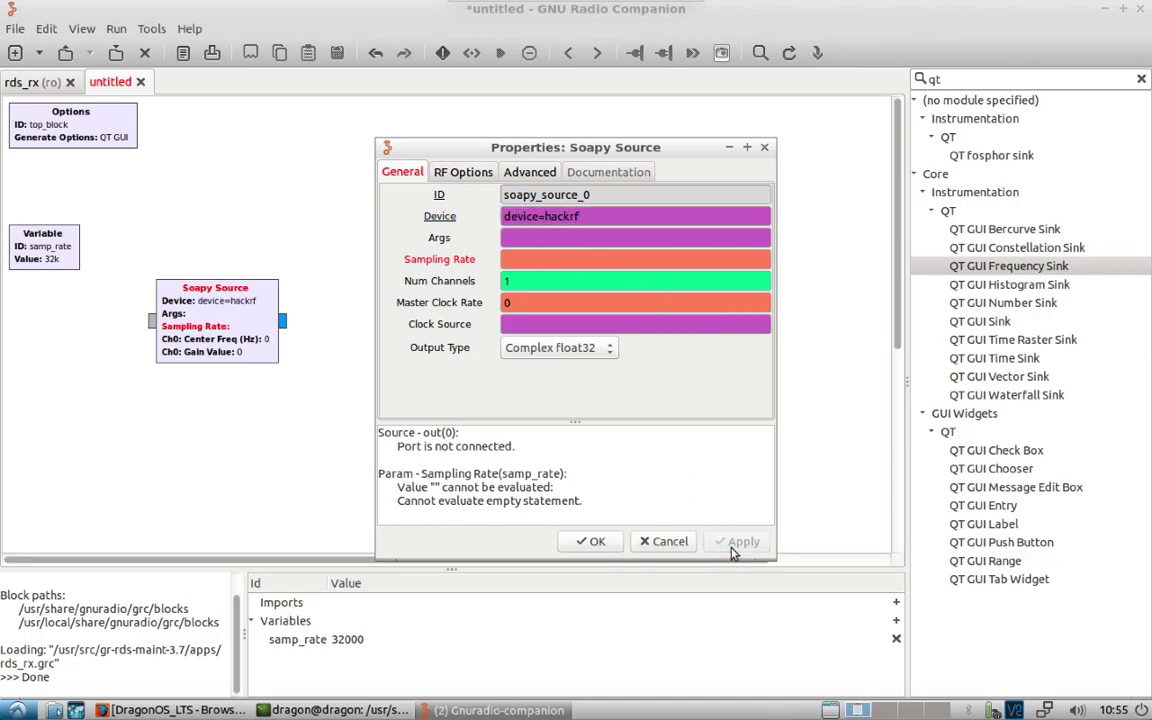
pyautogui.click(599, 541)
# Set the Soapy Source block's Sampling Rate to 2e6 and apply it
pyautogui.doubleClick(229, 282)
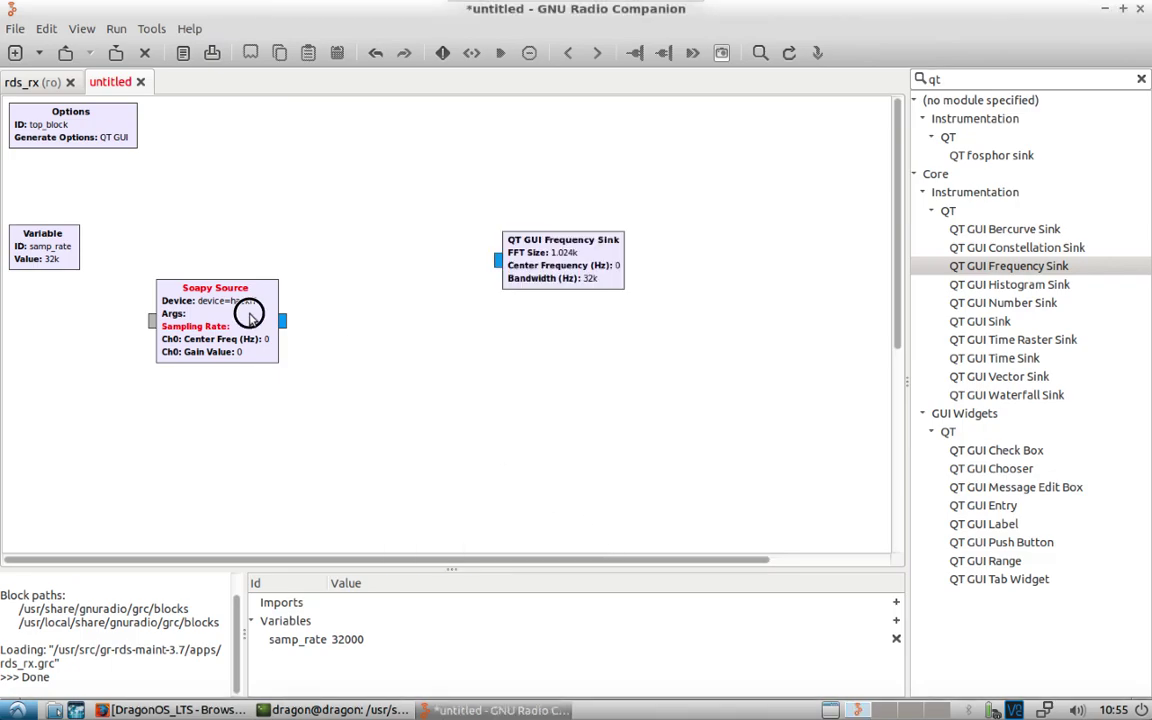
pyautogui.click(527, 259)
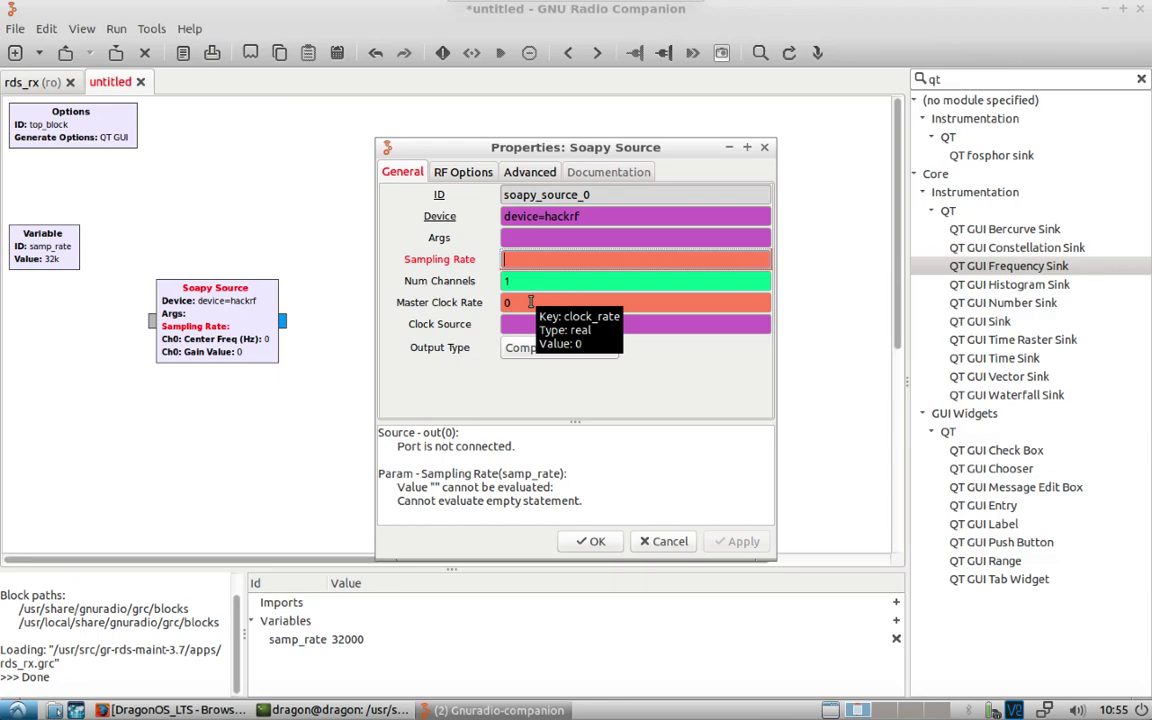
pyautogui.write('2e')
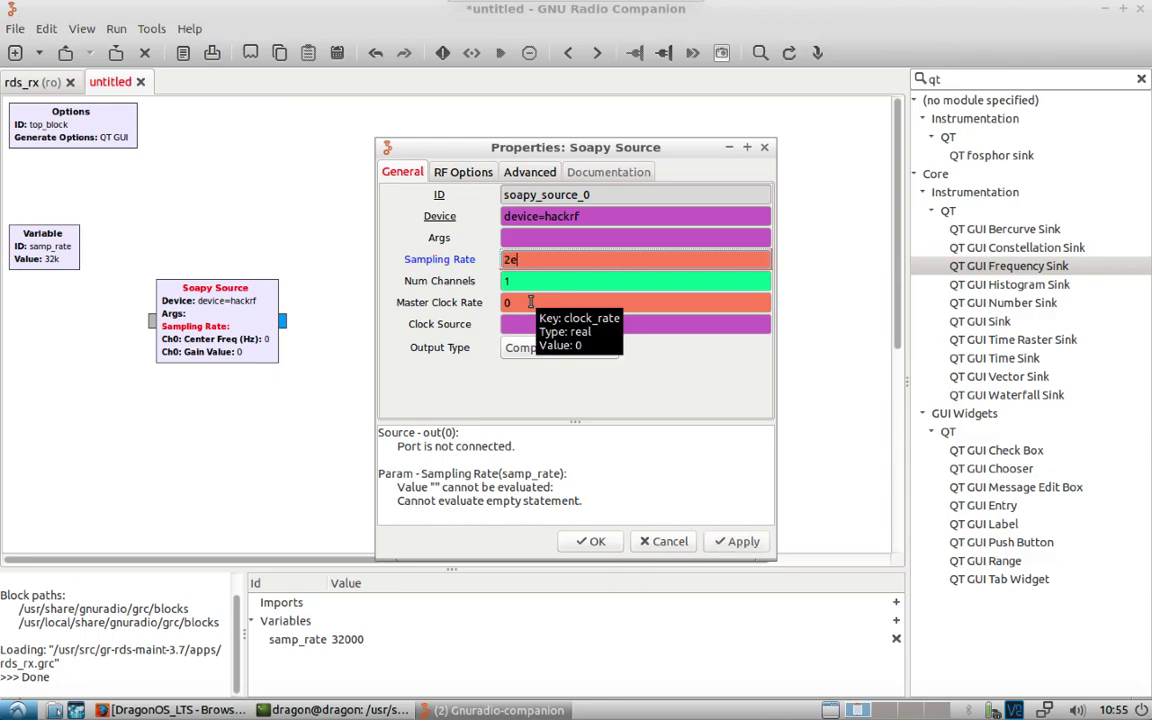
pyautogui.write('6')
pyautogui.click(743, 541)
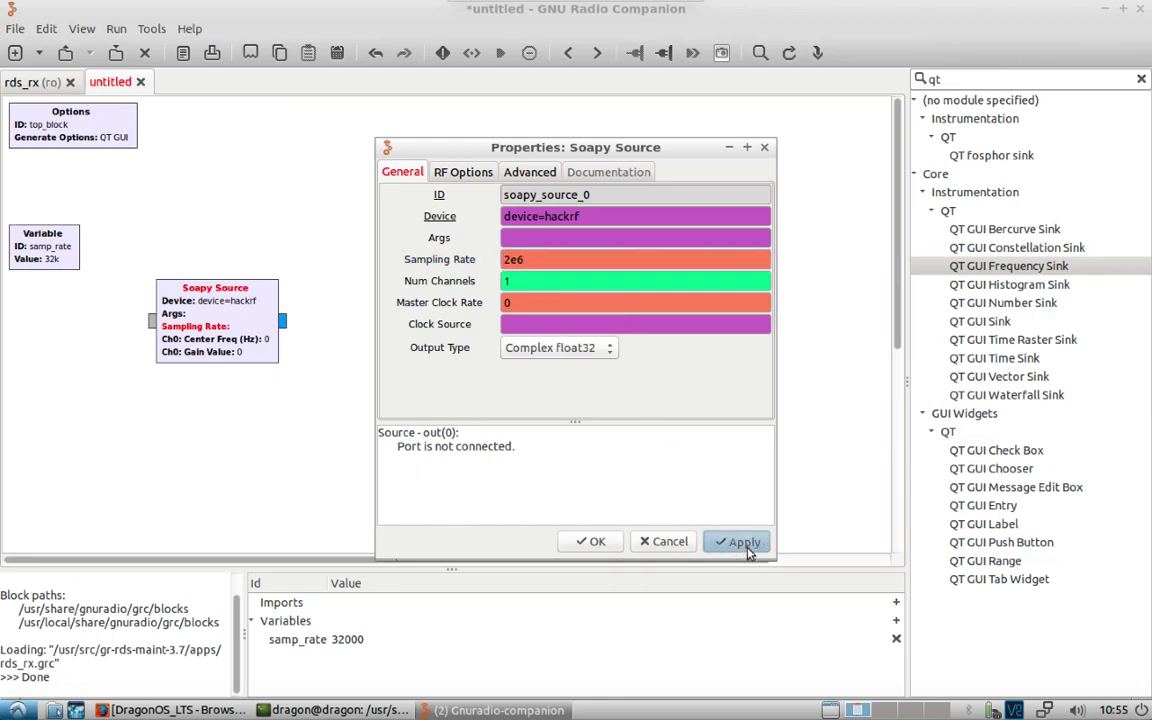
# Accept the Soapy Source properties and connect the block's output to the QT GUI Frequency Sink input
pyautogui.click(595, 543)
pyautogui.click(284, 321)
pyautogui.click(497, 261)
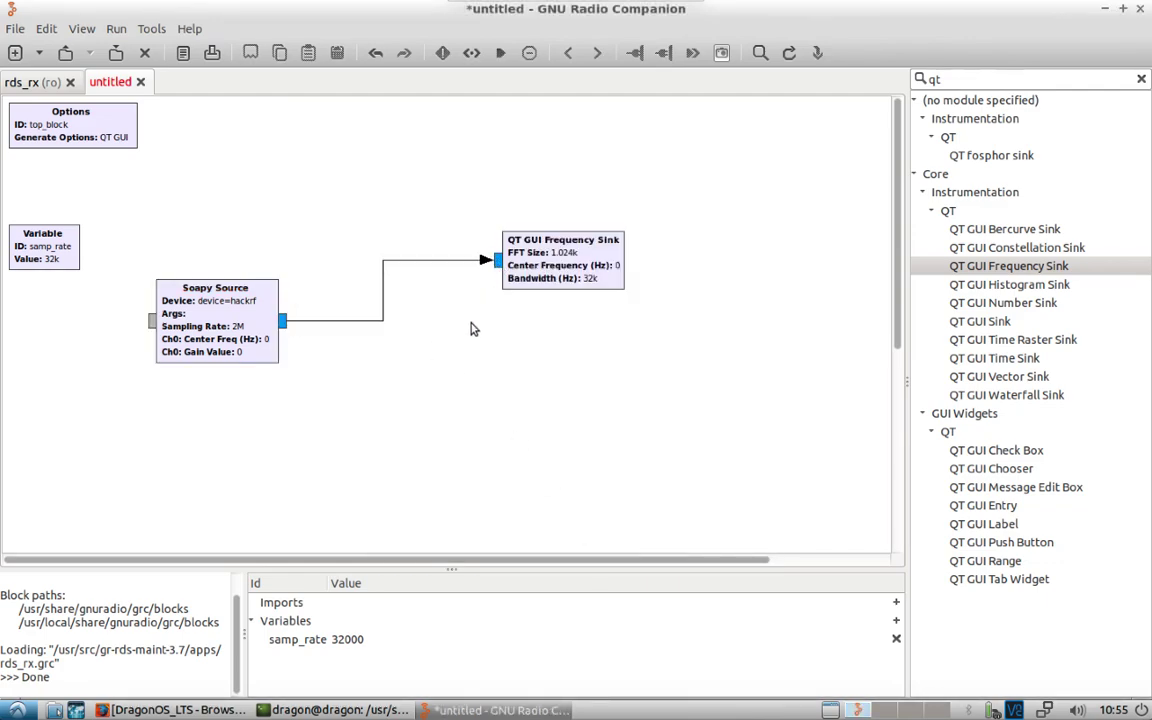
# Run the flowgraph, saving it as untitled.grc in the dragon home folder and overwriting the existing file
pyautogui.click(500, 52)
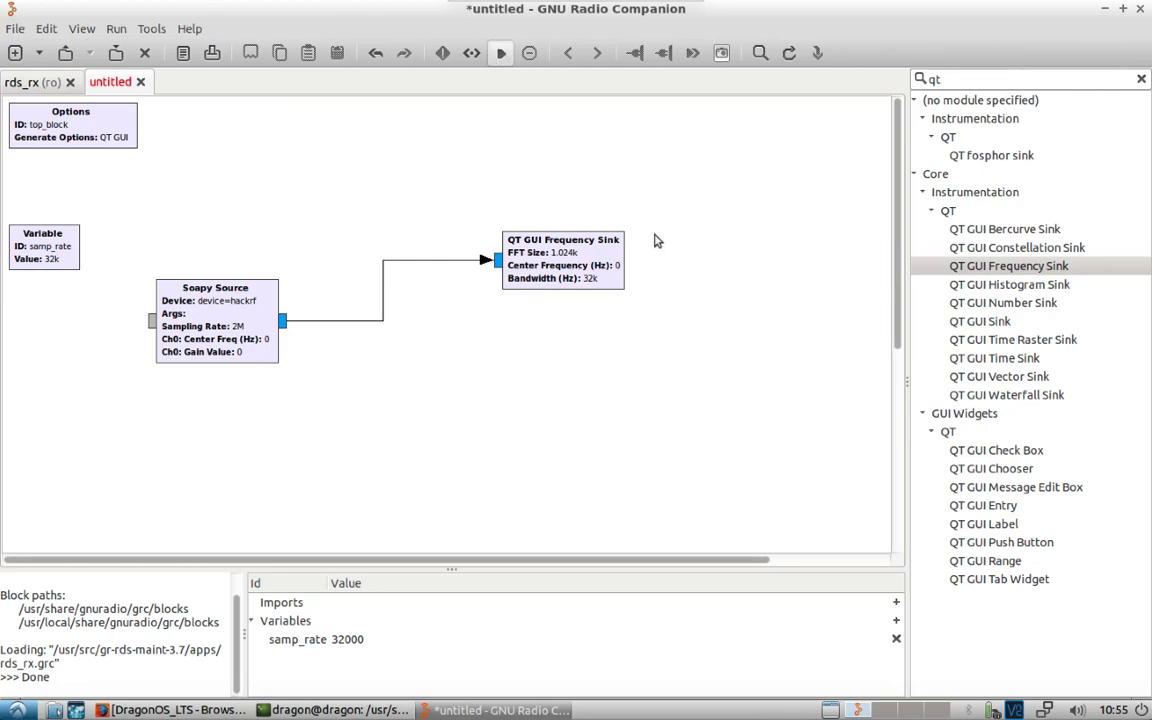
pyautogui.click(868, 590)
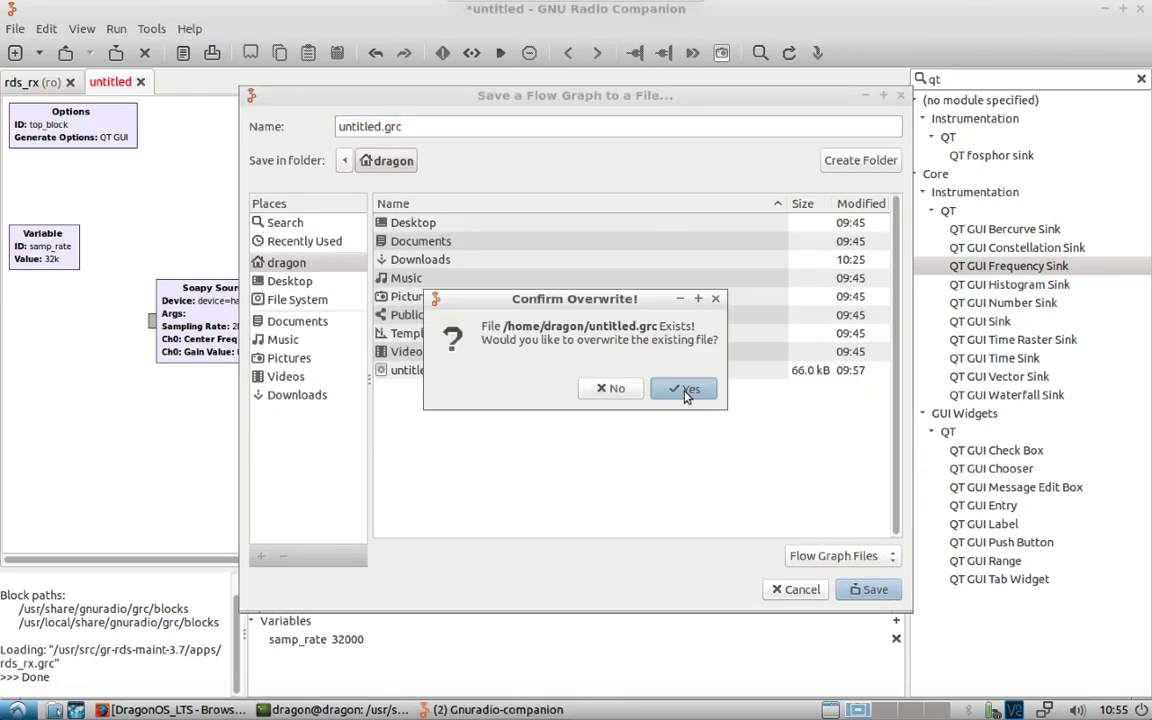
pyautogui.click(685, 390)
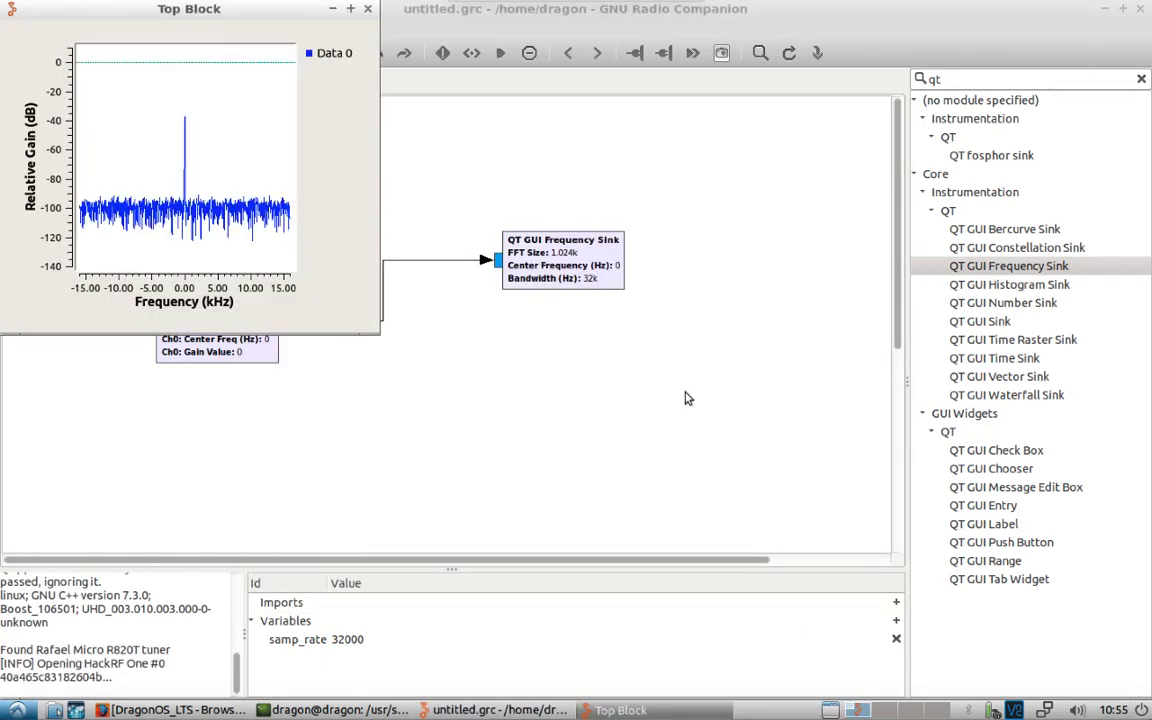
# Move the Top Block spectrum window clear of the Soapy Source block, then close it and exit GNU Radio Companion
pyautogui.moveTo(228, 12); pyautogui.dragTo(631, 156)
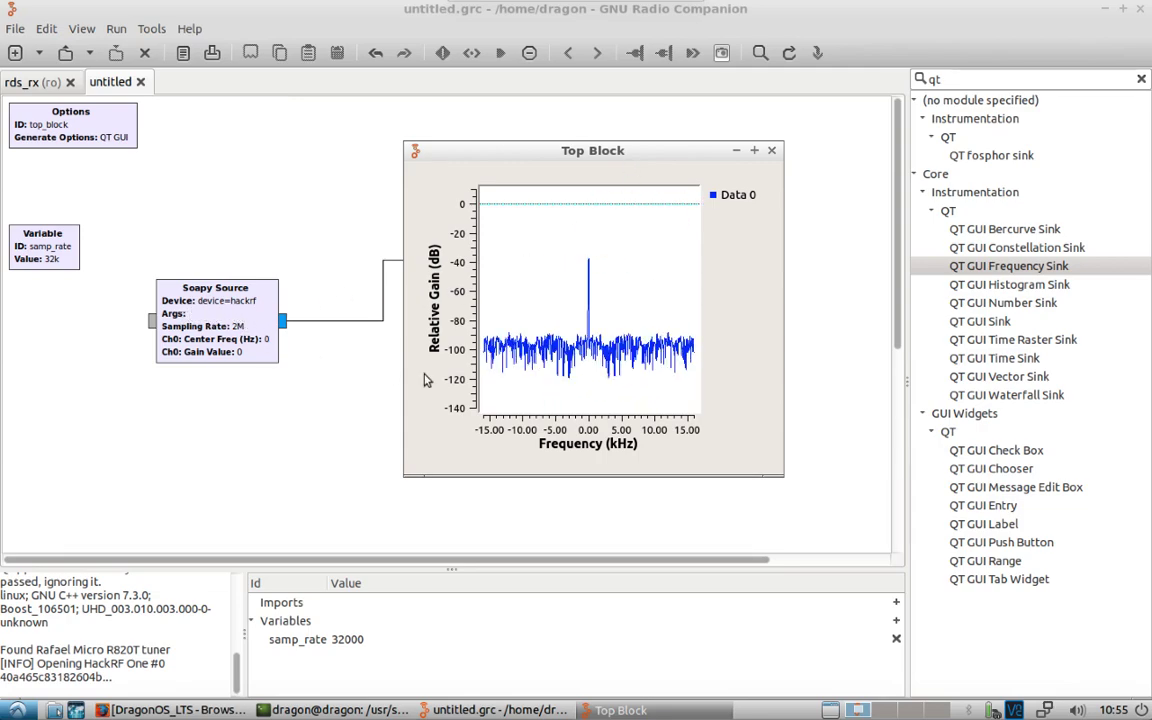
pyautogui.click(771, 152)
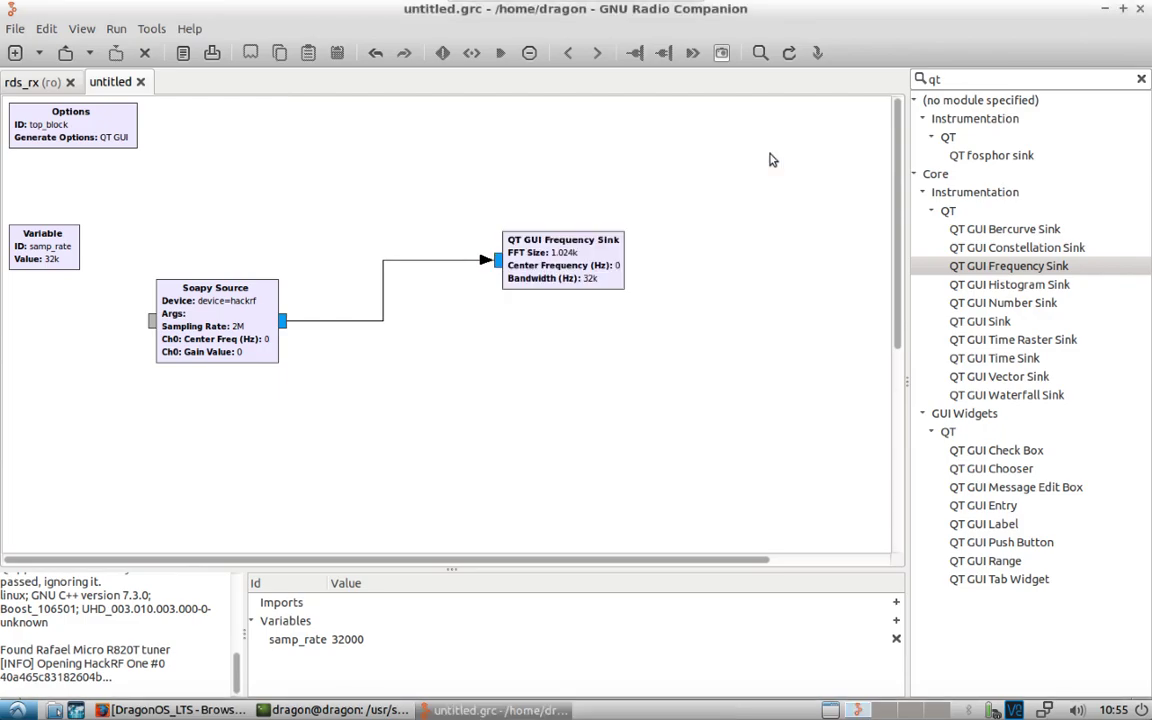
pyautogui.click(1141, 9)
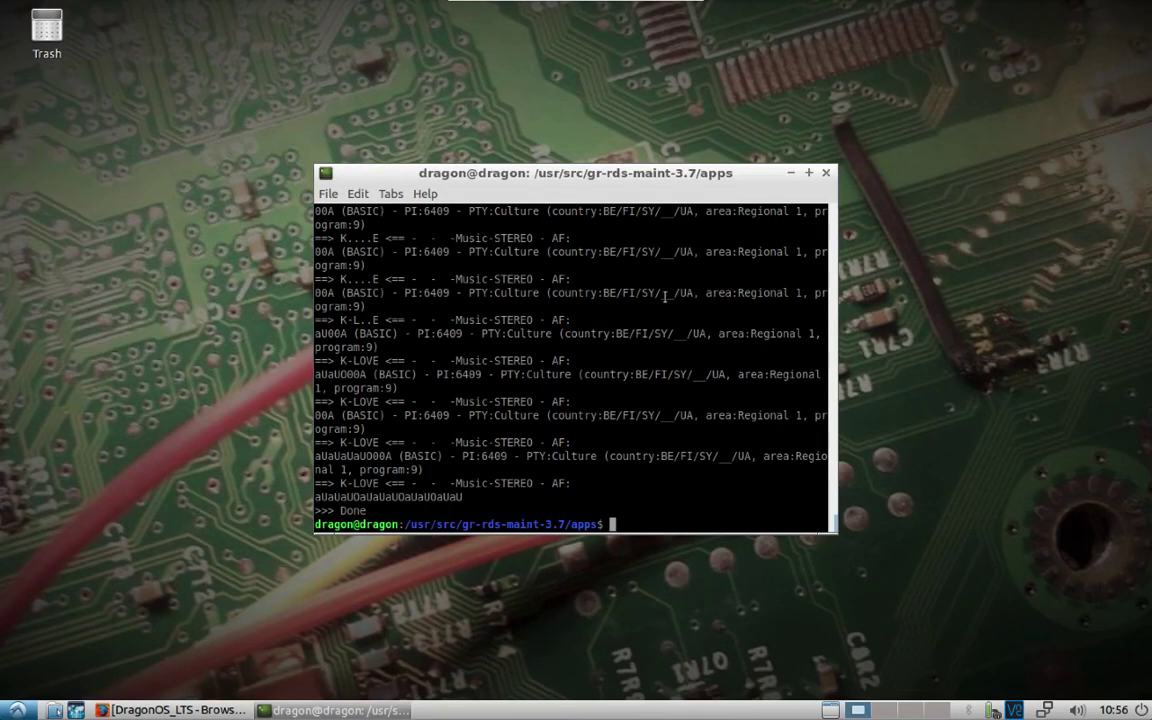